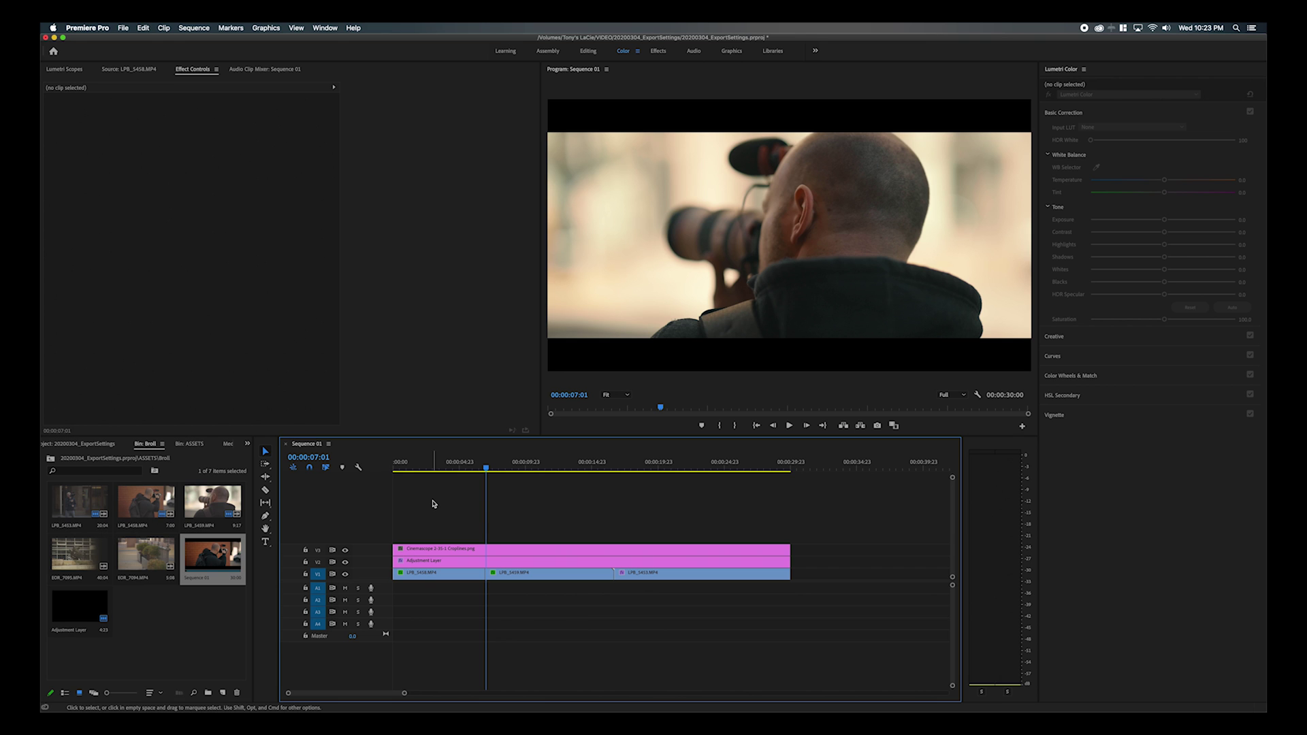
Scrub through Sequence 01 to preview the footage, parking at 00:00:08:00
click(420, 467)
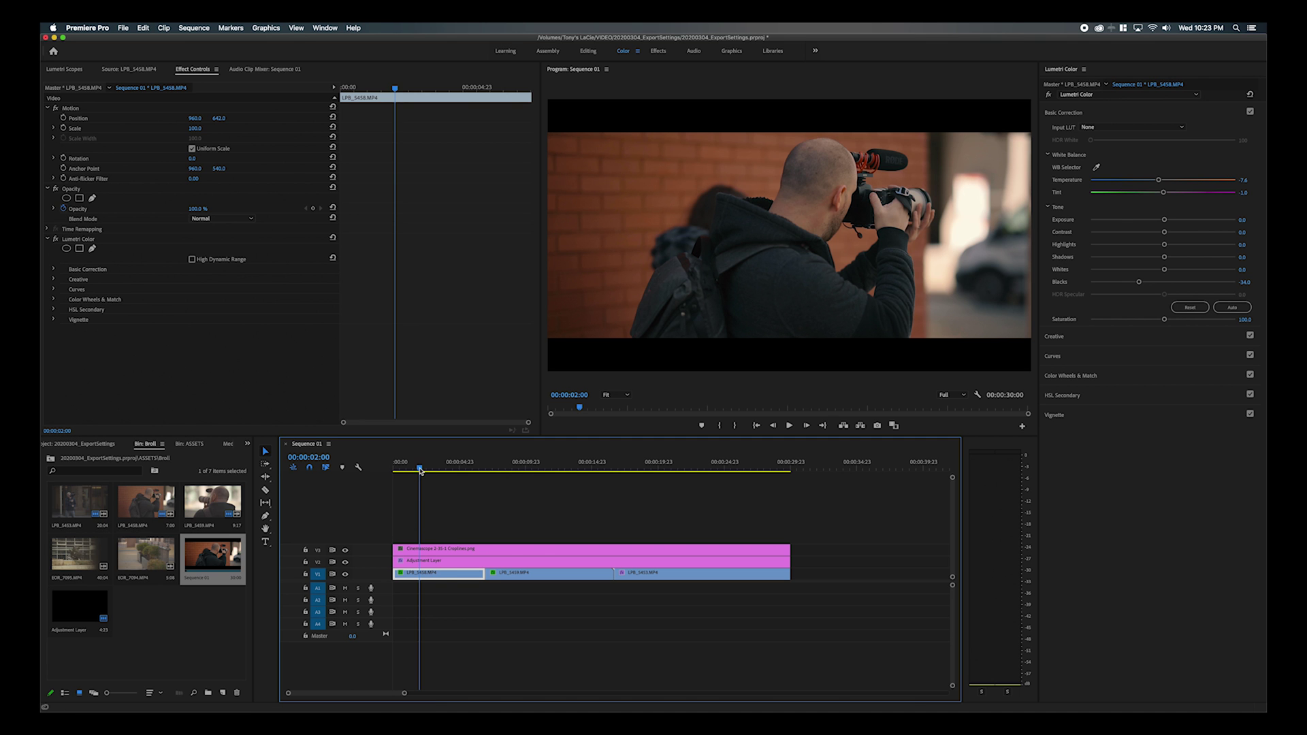
drag(417, 466, 604, 490)
click(582, 525)
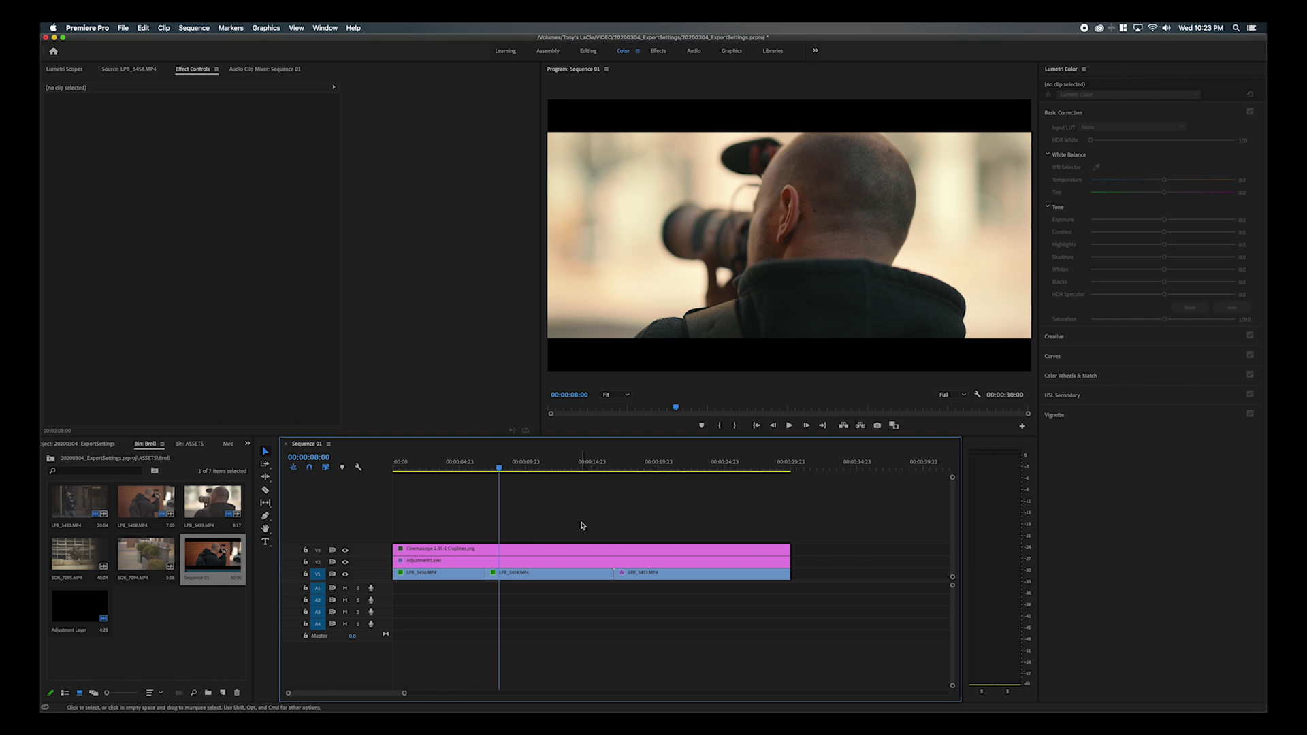
Open Export Settings and apply the YouTube 1080p Full HD preset to the H.264 export
key(super+m)
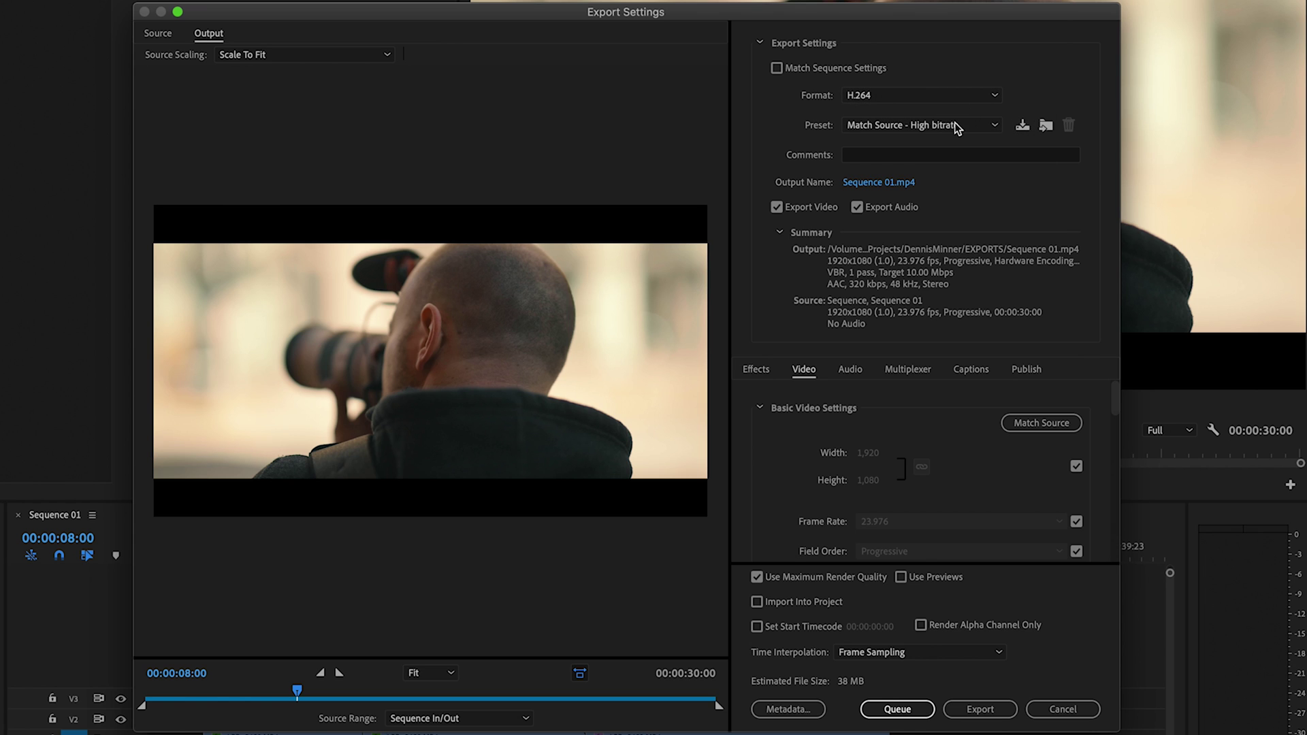
scroll(778, 505, down, 8)
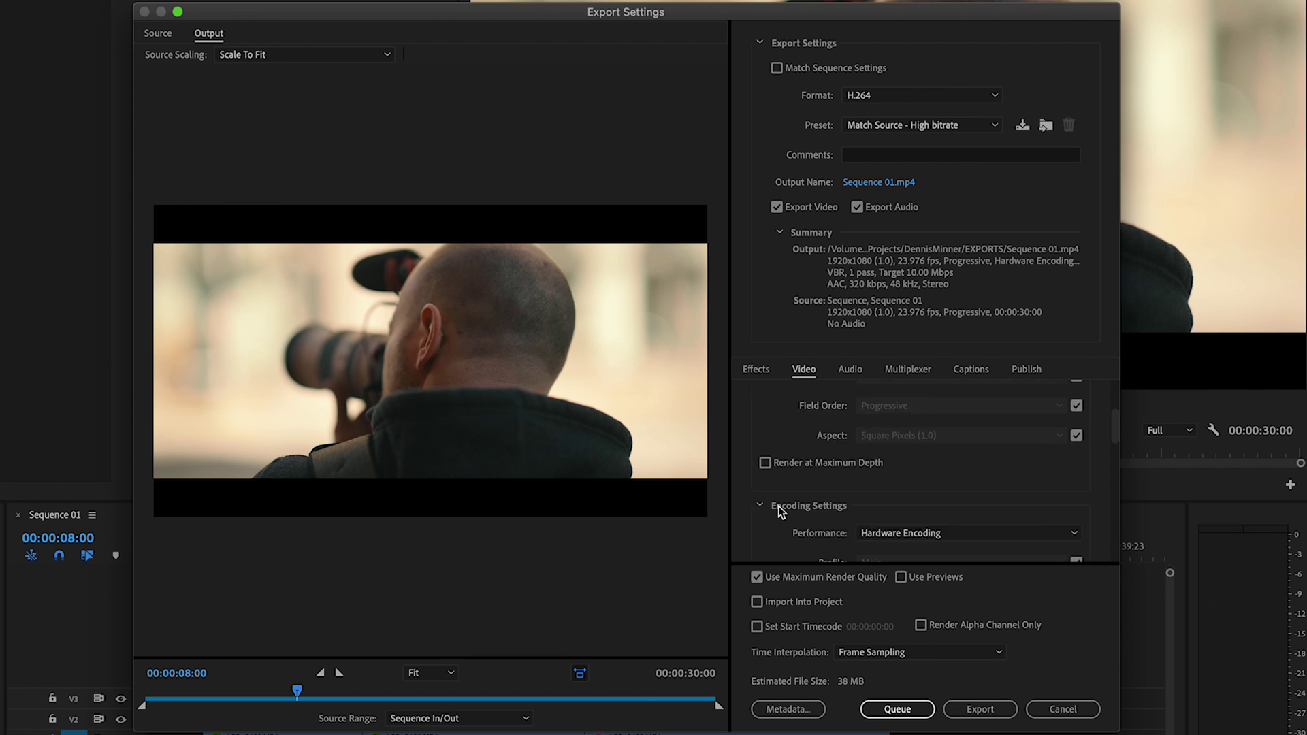
scroll(778, 505, up, 8)
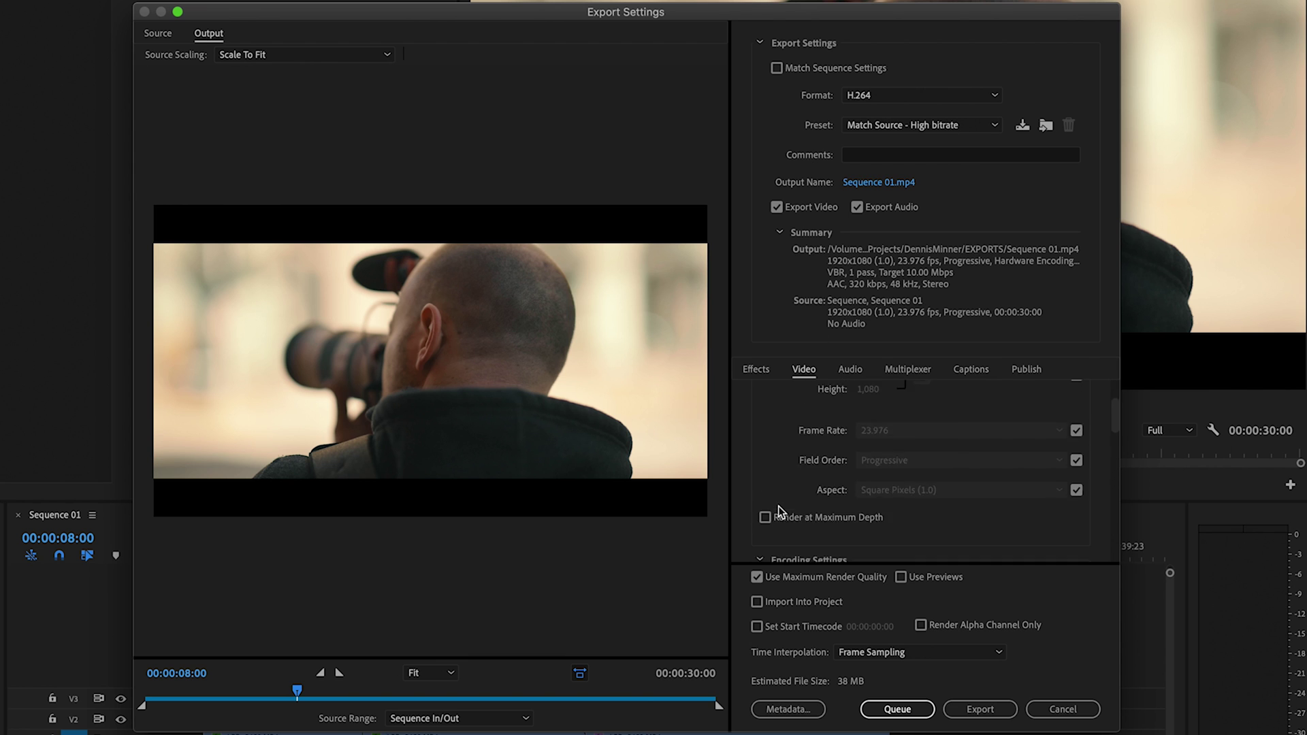
click(997, 125)
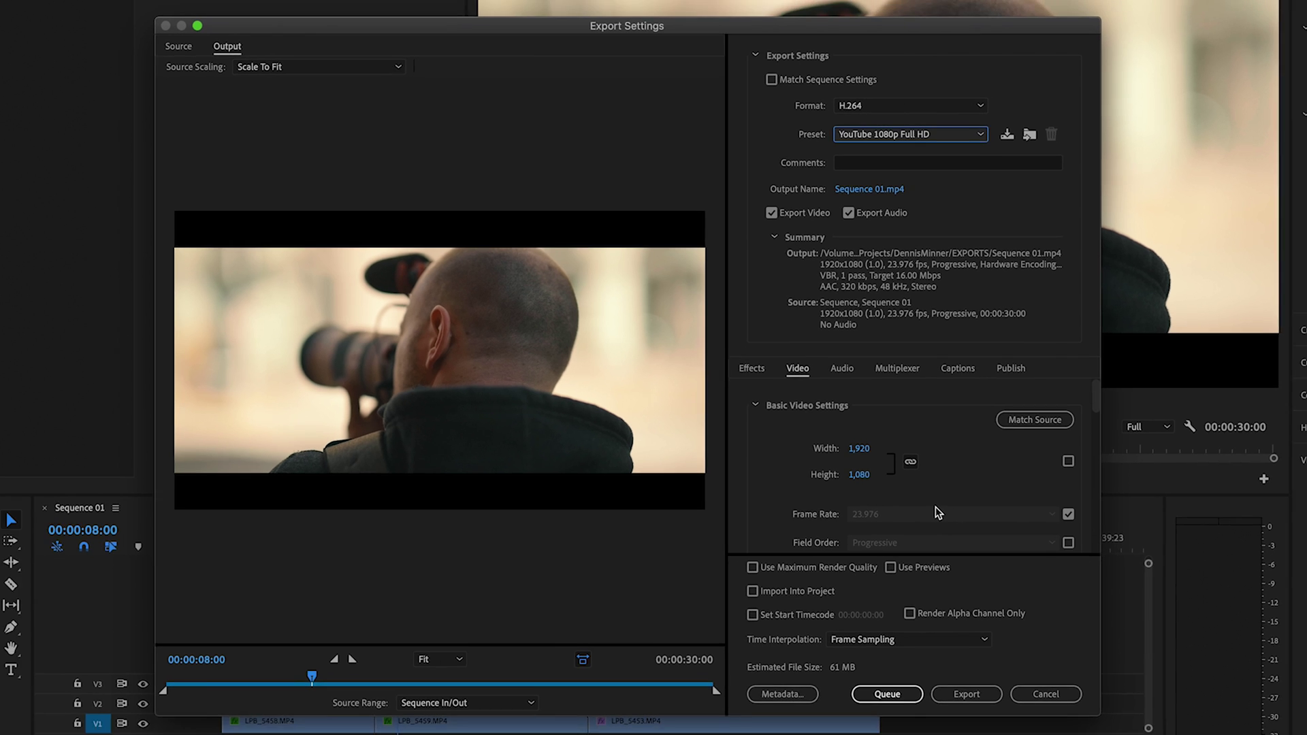
key(super+Tab)
key(super+Tab)
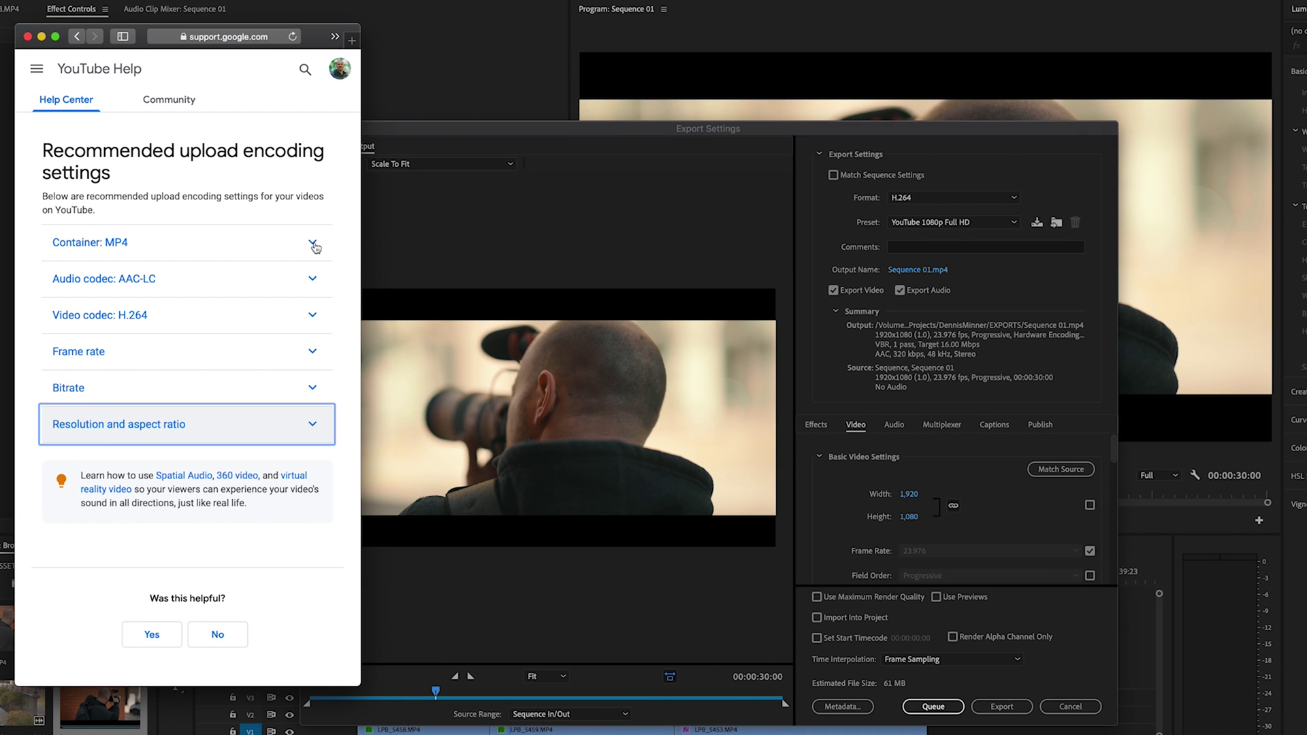
Expand and collapse YouTube's Container: MP4 recommendations, then return to Premiere's Export Settings
click(313, 244)
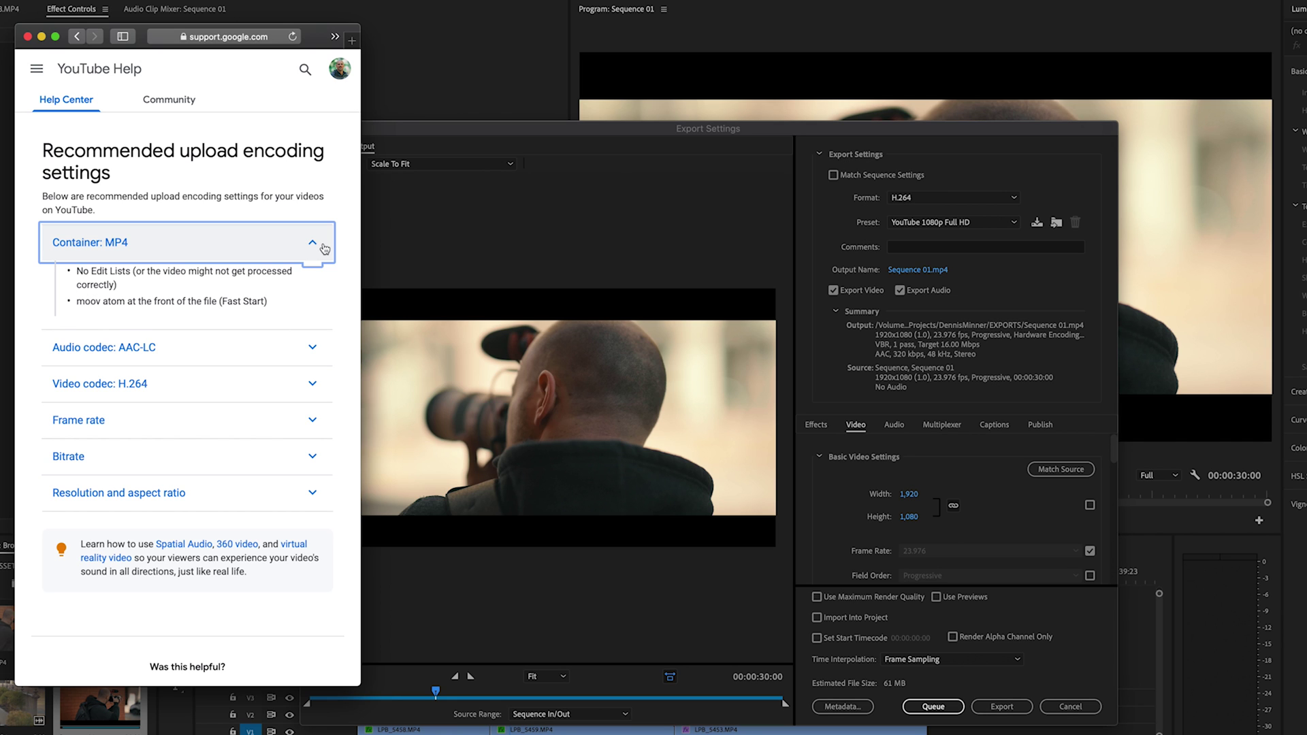
click(325, 248)
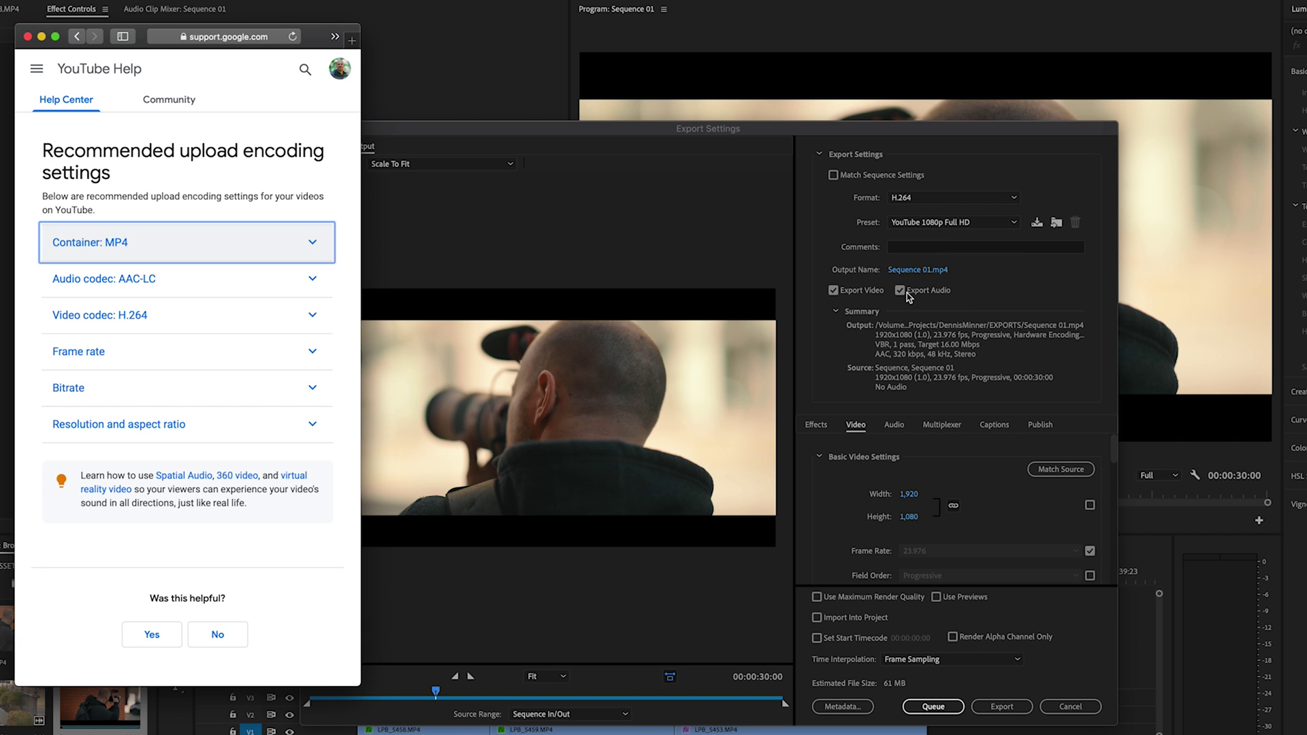
click(892, 426)
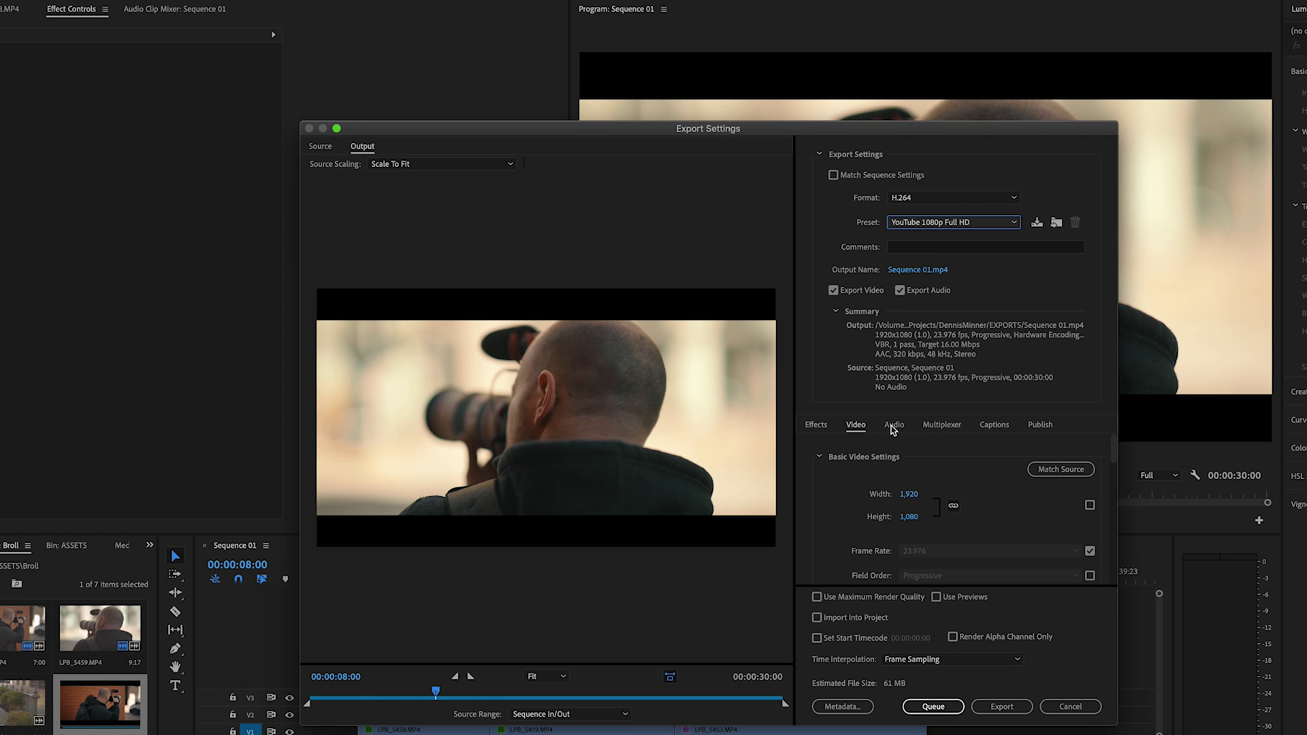
Review the export's audio settings: AAC, 48000 Hz, Stereo, High quality
click(894, 426)
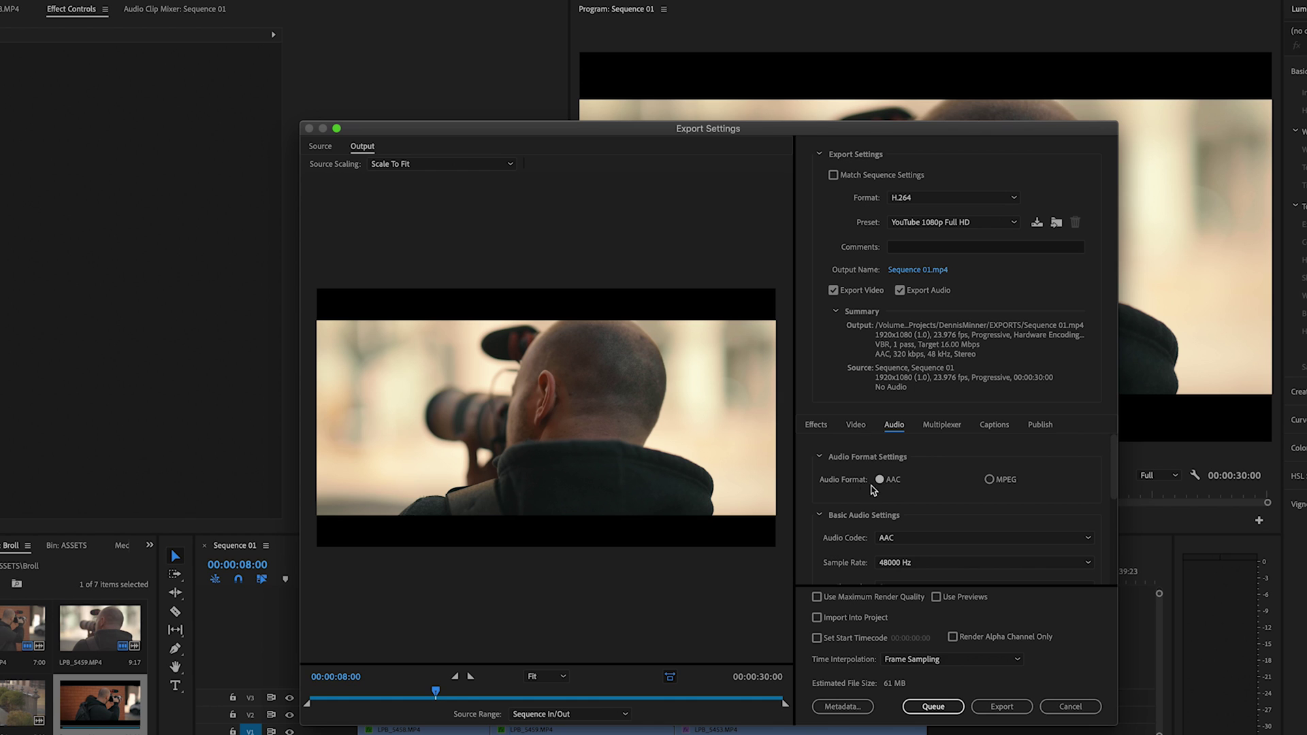
scroll(843, 503, down, 3)
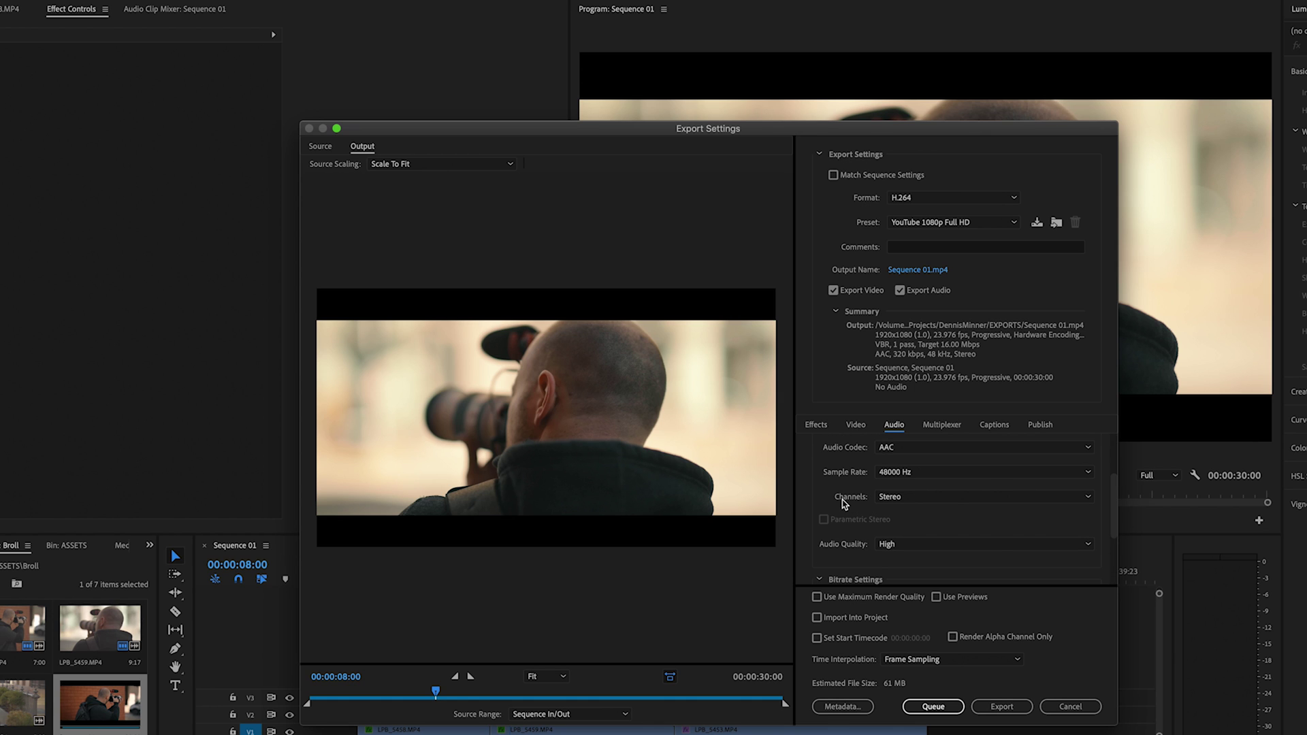
scroll(844, 503, down, 1)
scroll(843, 504, up, 1)
Read YouTube's Video codec: H.264 recommendations on the help page
key(super+Tab)
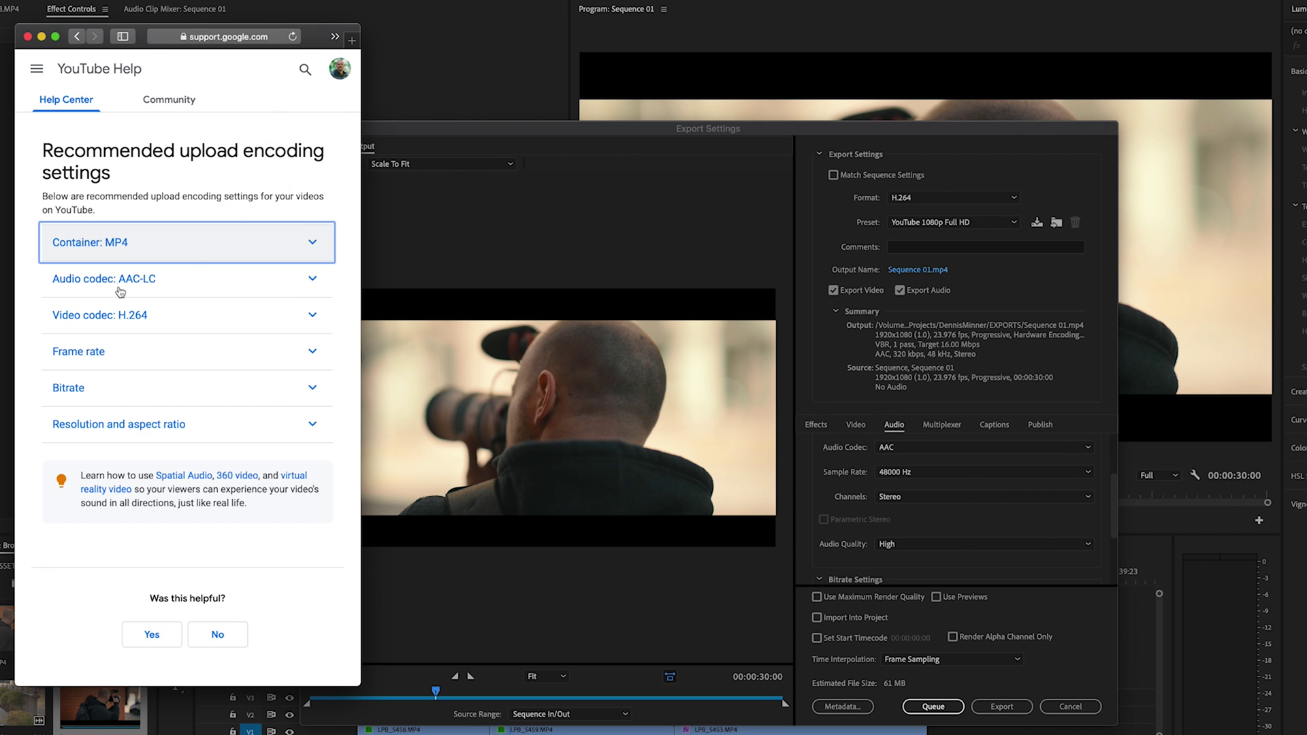
click(311, 318)
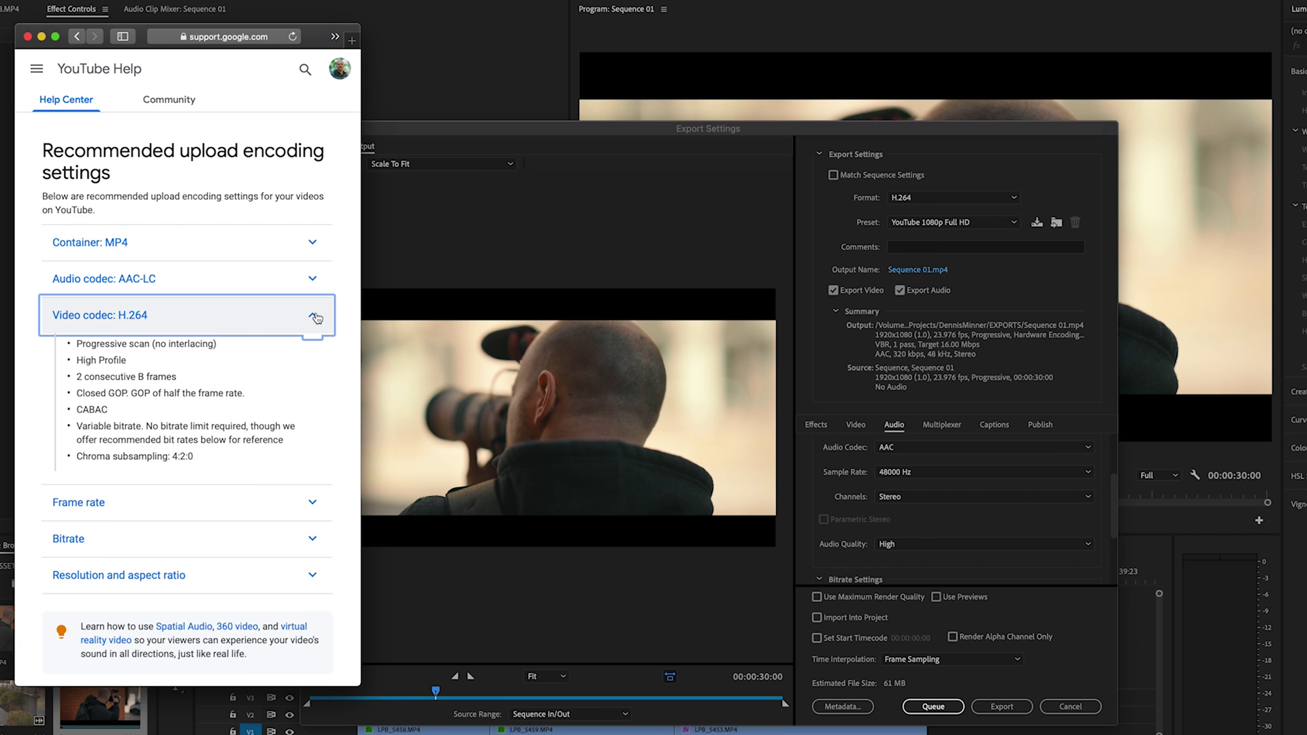
click(316, 317)
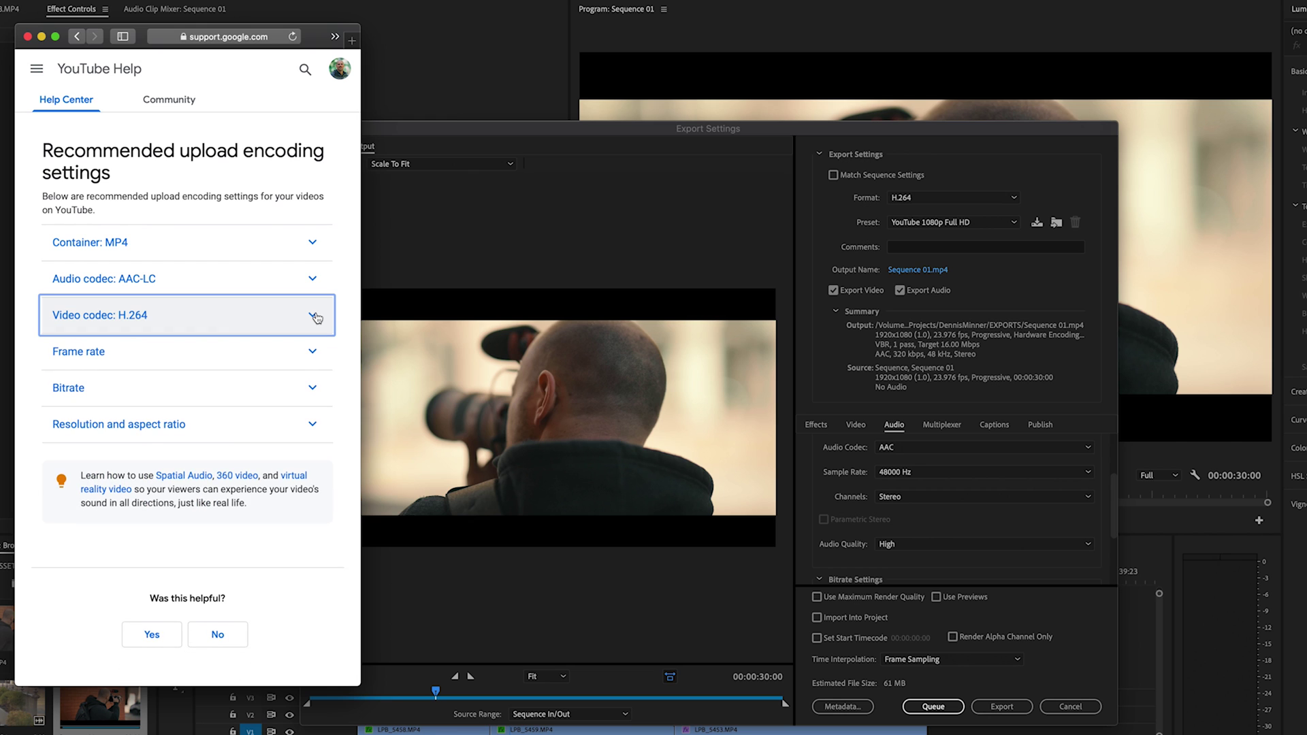
Browse QuickTime's presets, then set the format back to H.264 with Match Source - High bitrate
click(1015, 199)
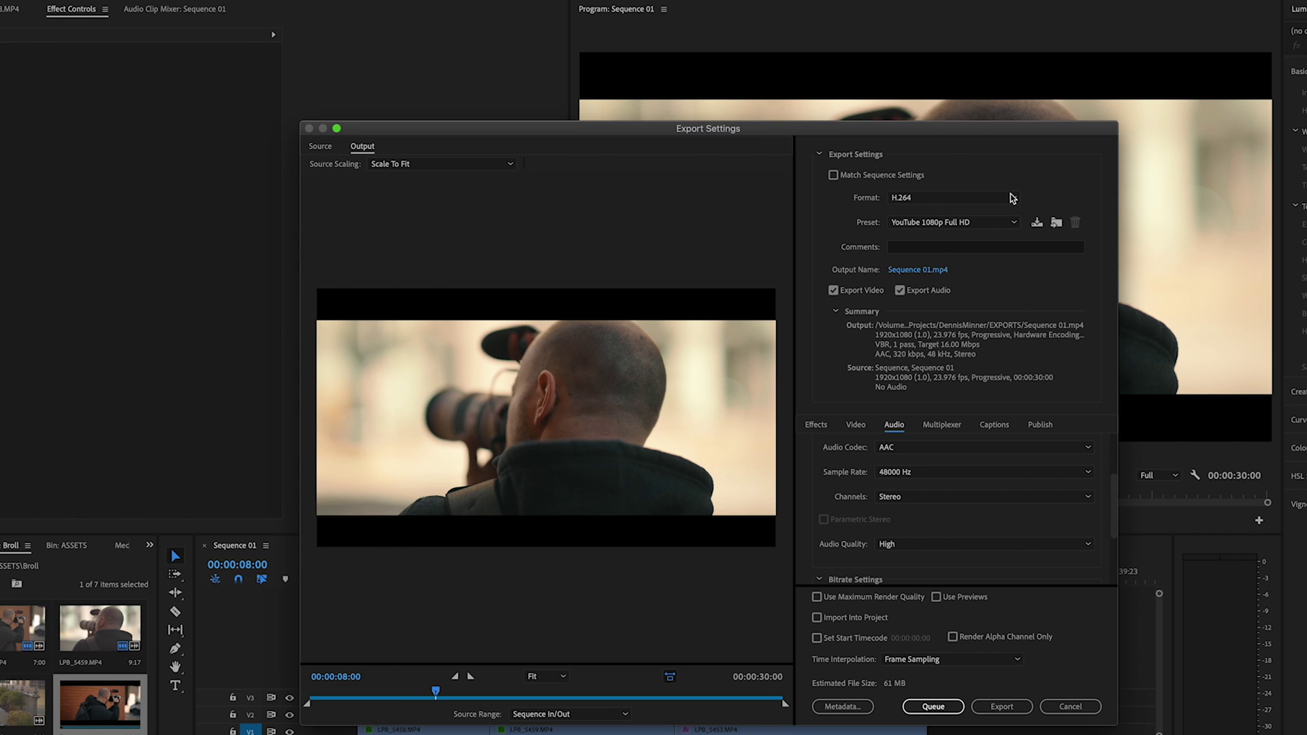
click(1015, 200)
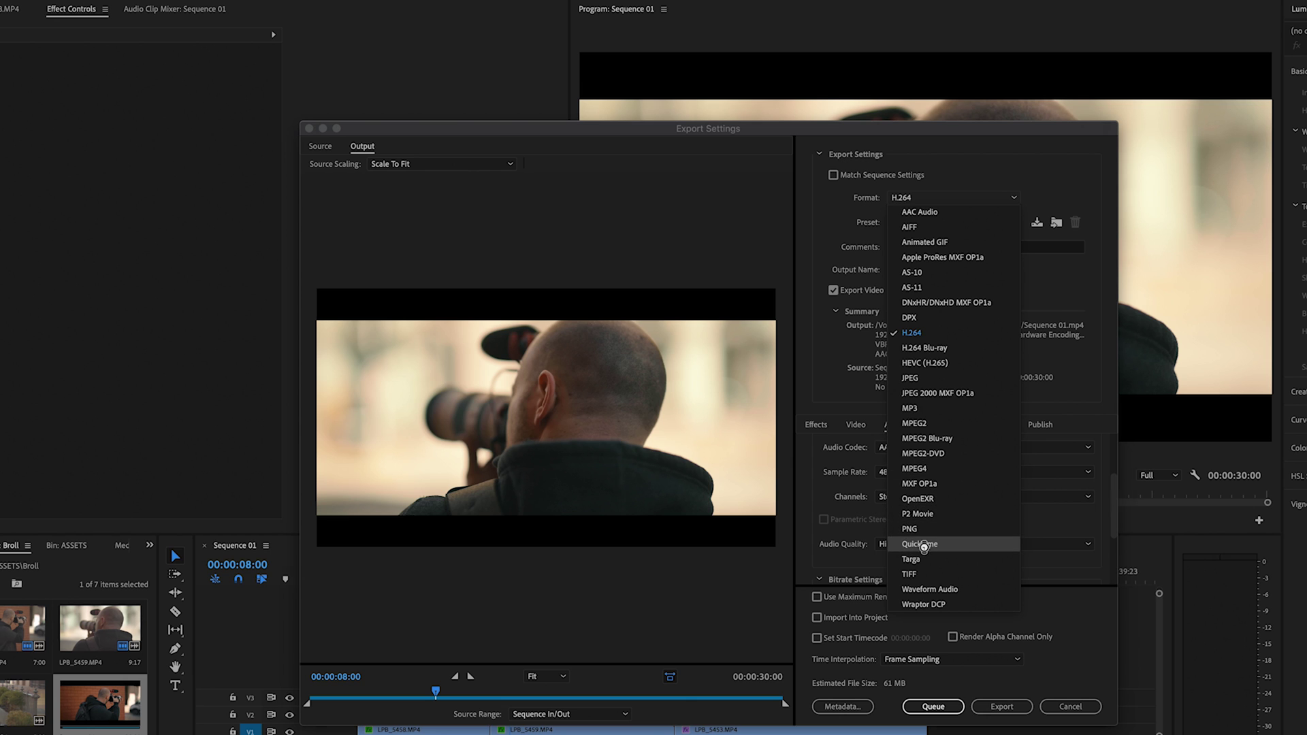
click(953, 544)
click(992, 223)
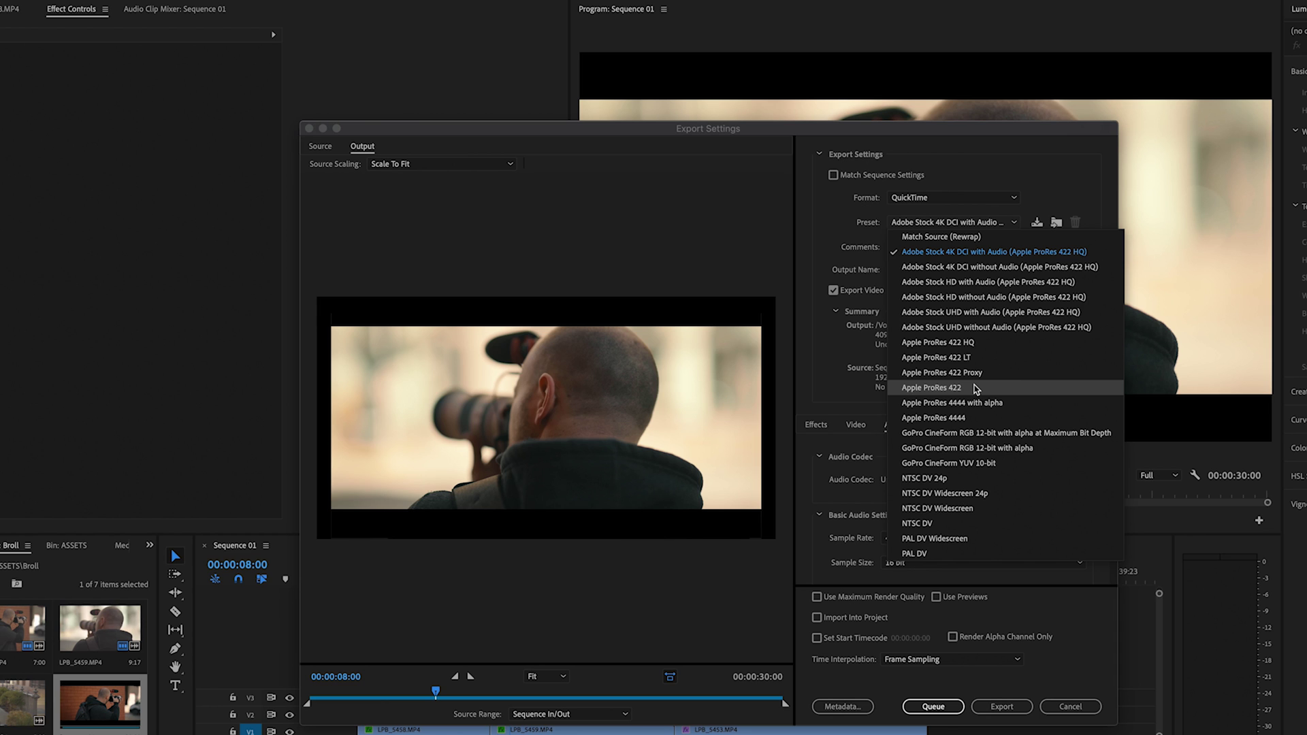
click(1014, 198)
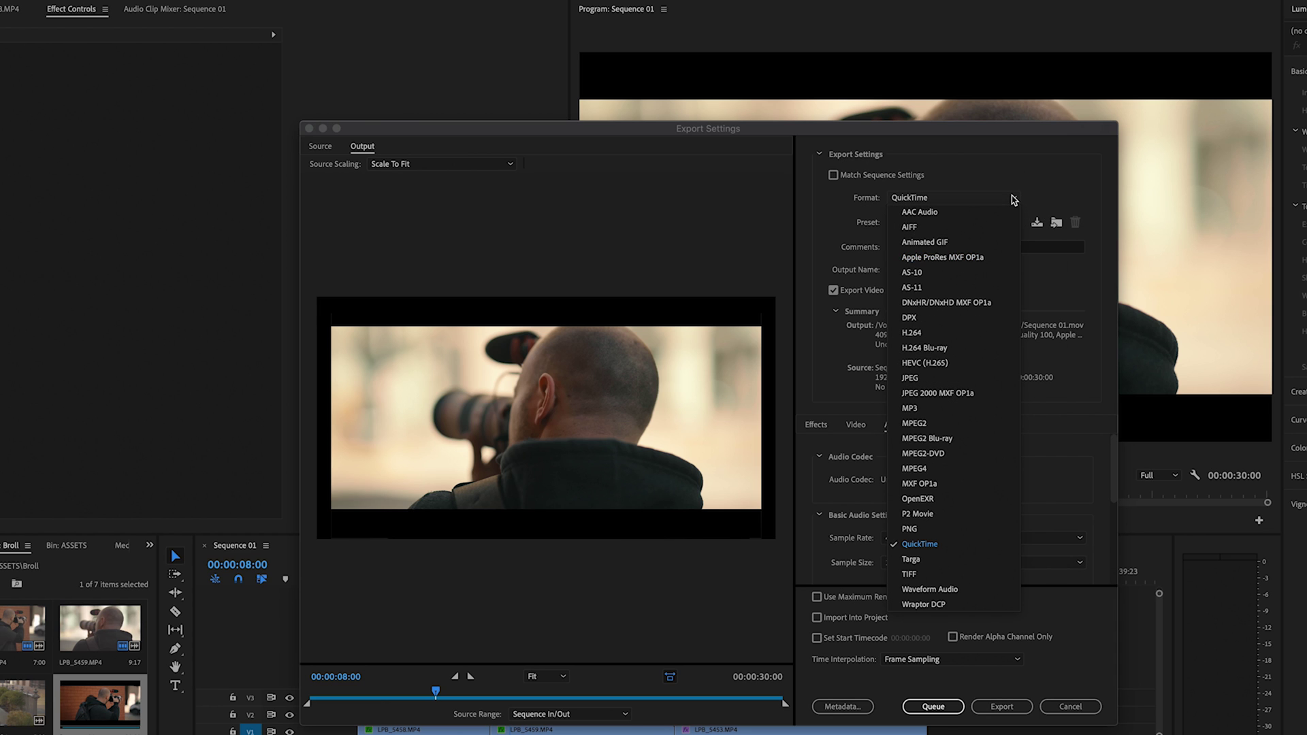
click(944, 334)
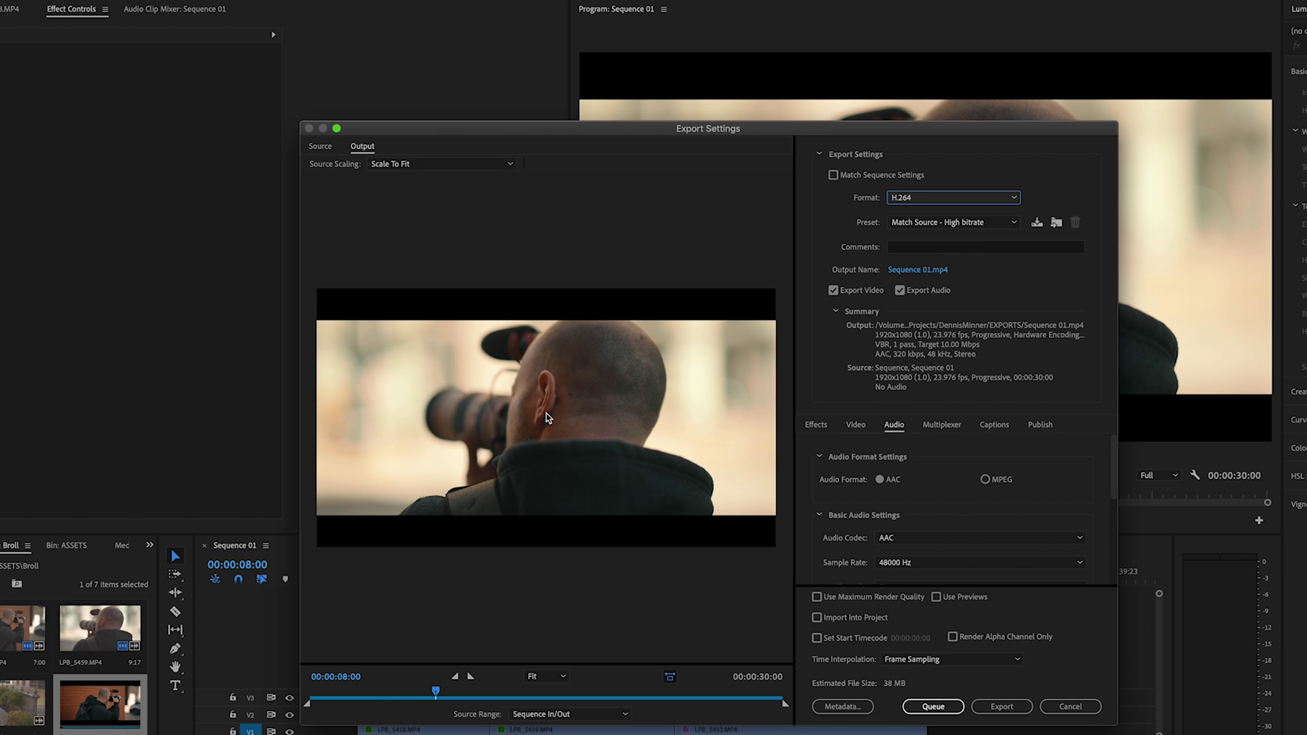
Expand YouTube's Frame rate recommendations and highlight 24 among the common frame rates
key(super+Tab)
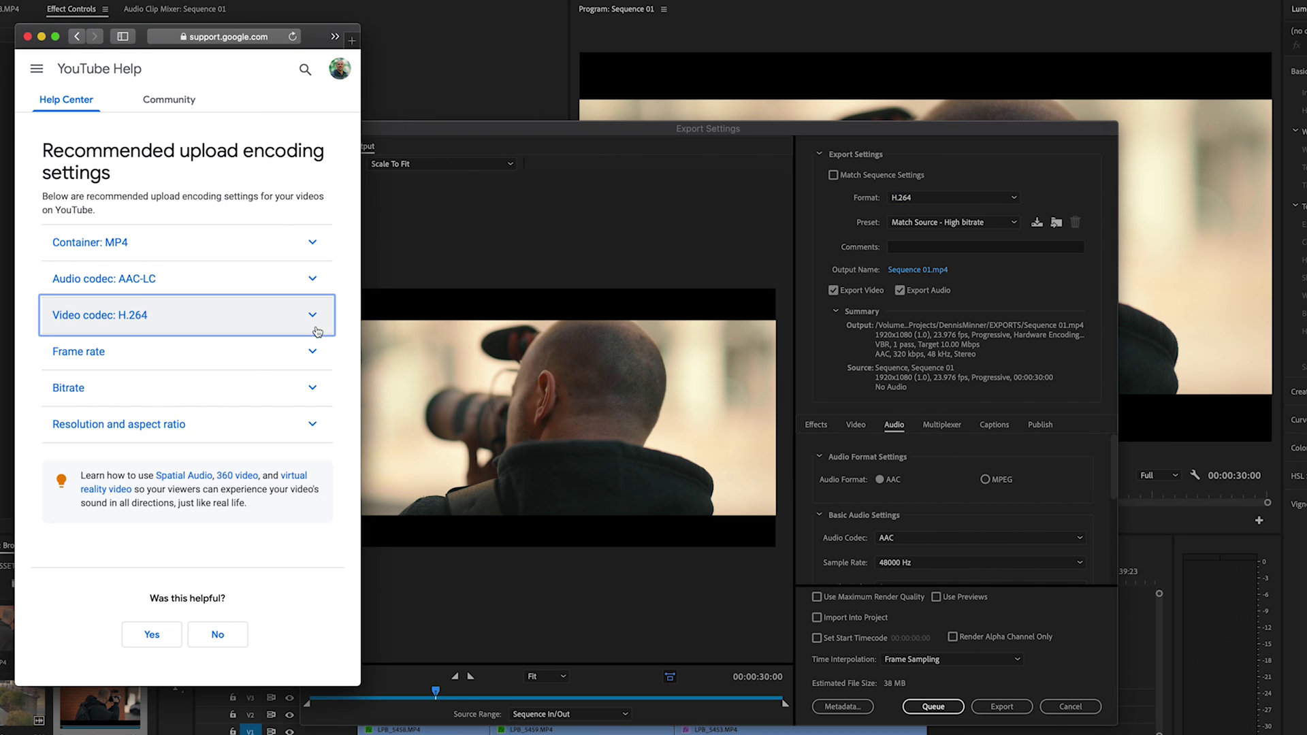
click(313, 353)
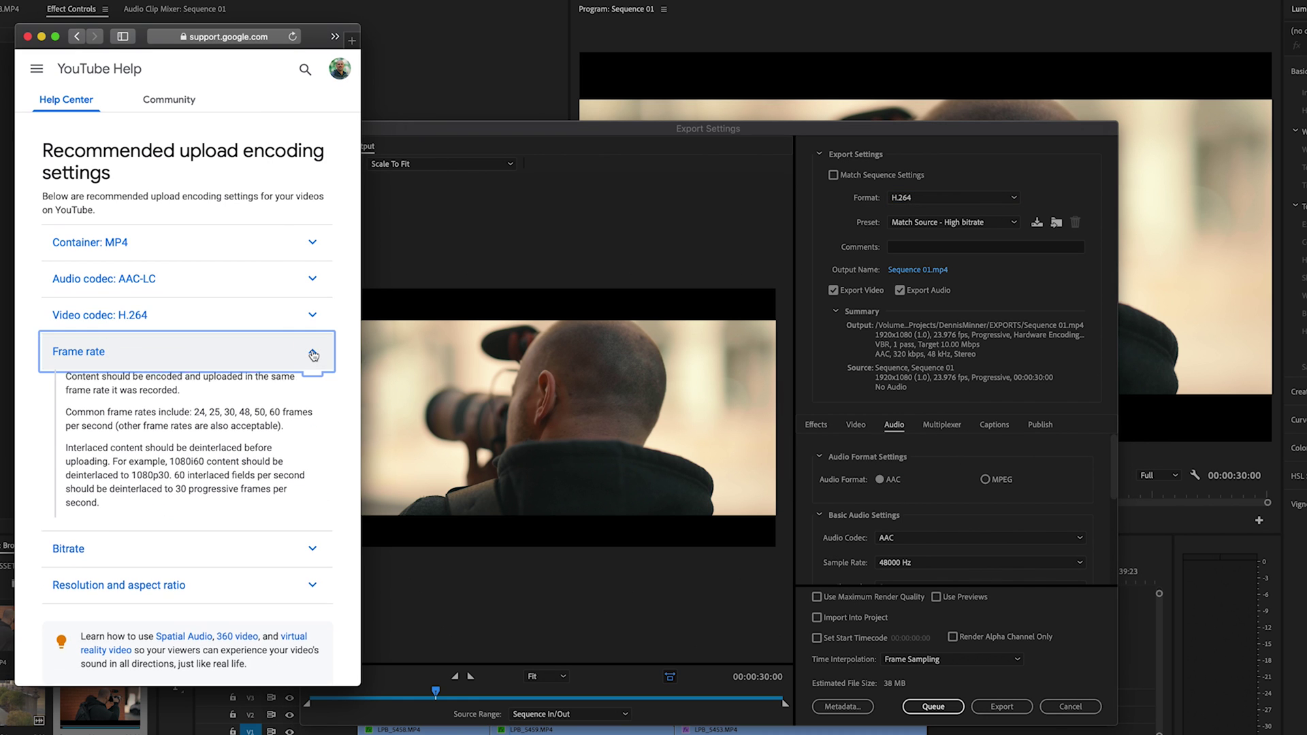
double_click(198, 416)
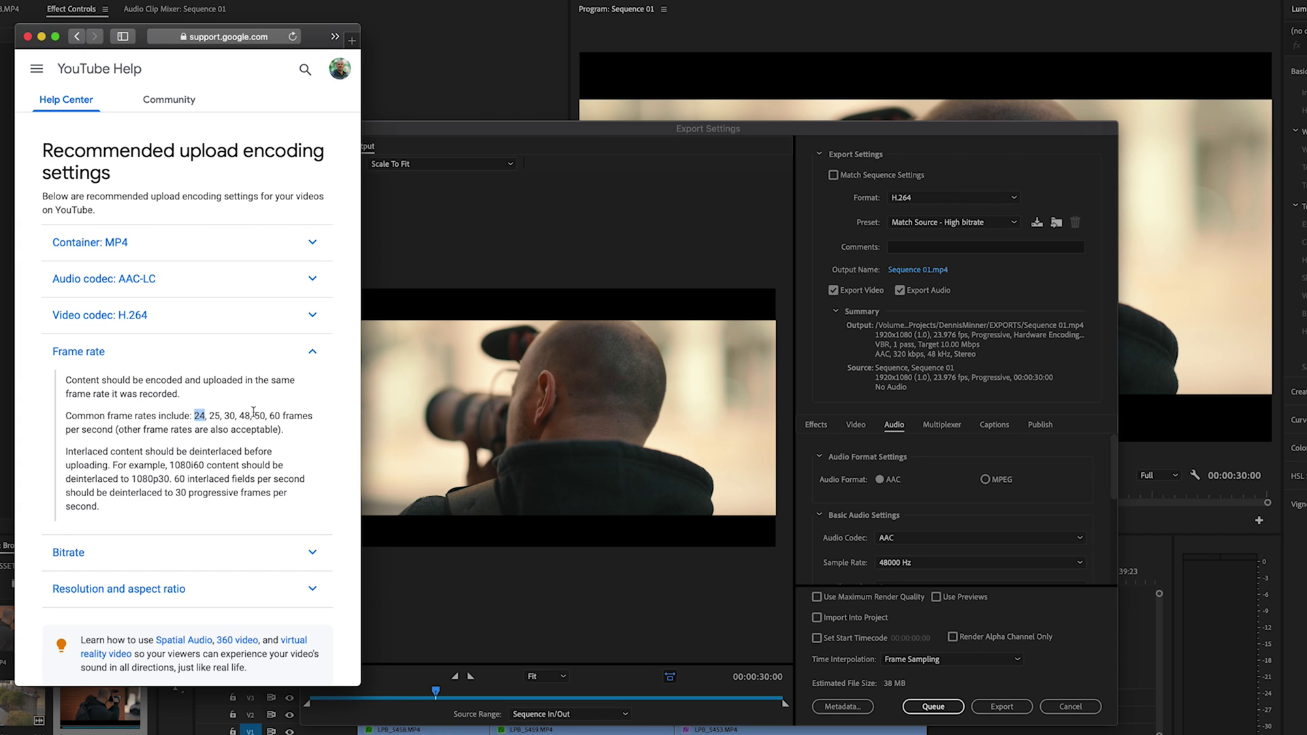
click(199, 415)
click(317, 353)
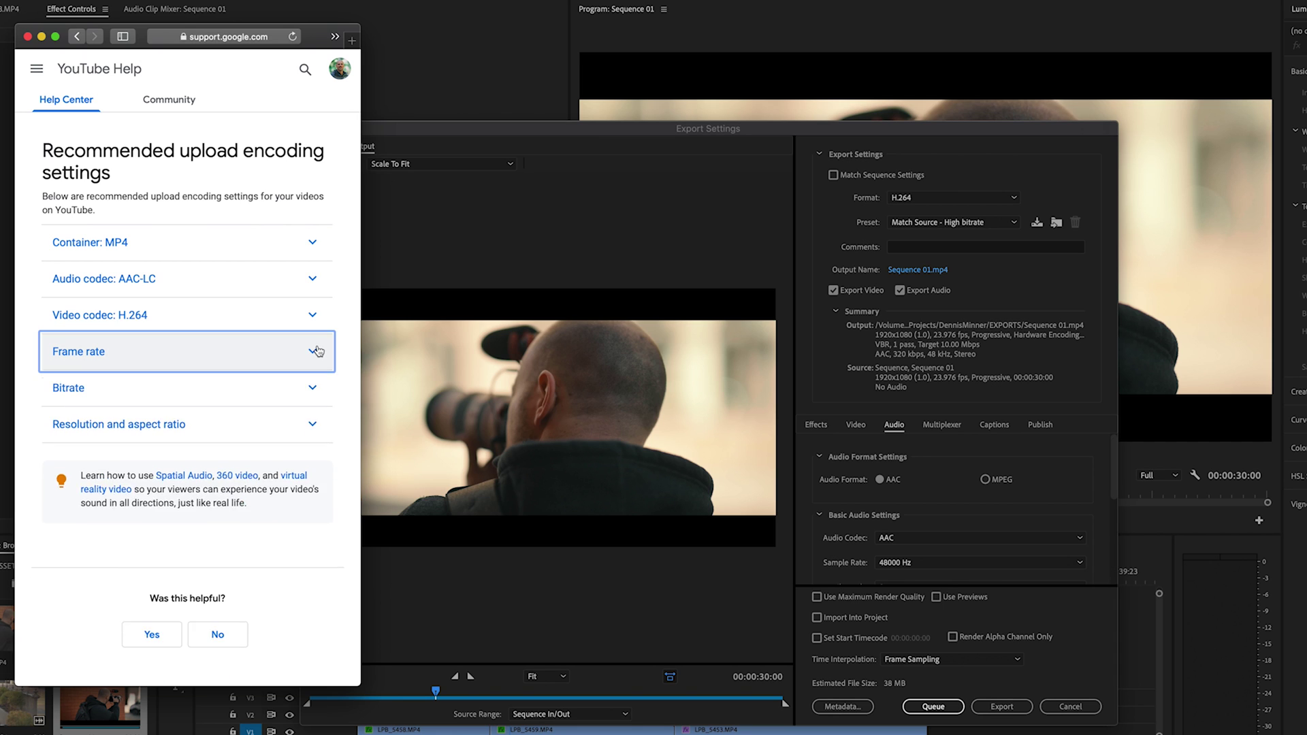
Expand the Bitrate section and scroll through the SDR and HDR upload bitrate tables
click(315, 390)
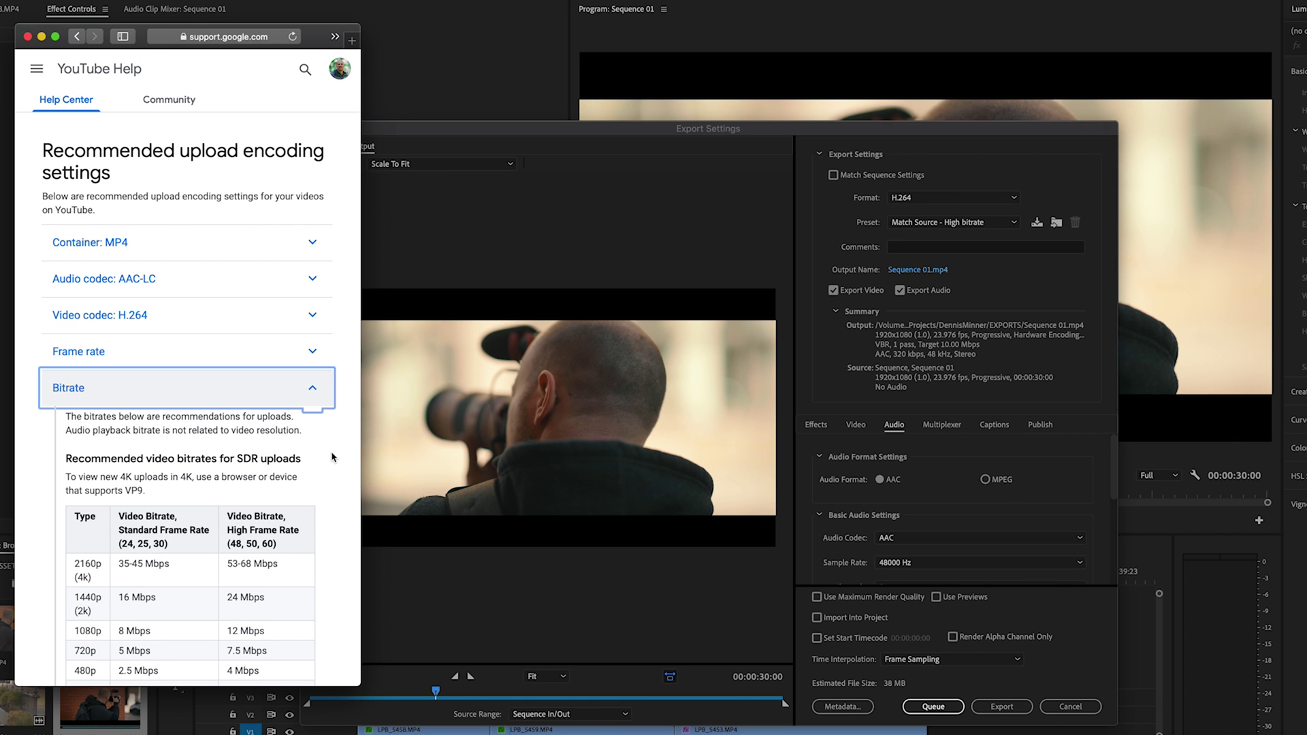
scroll(328, 548, down, 3)
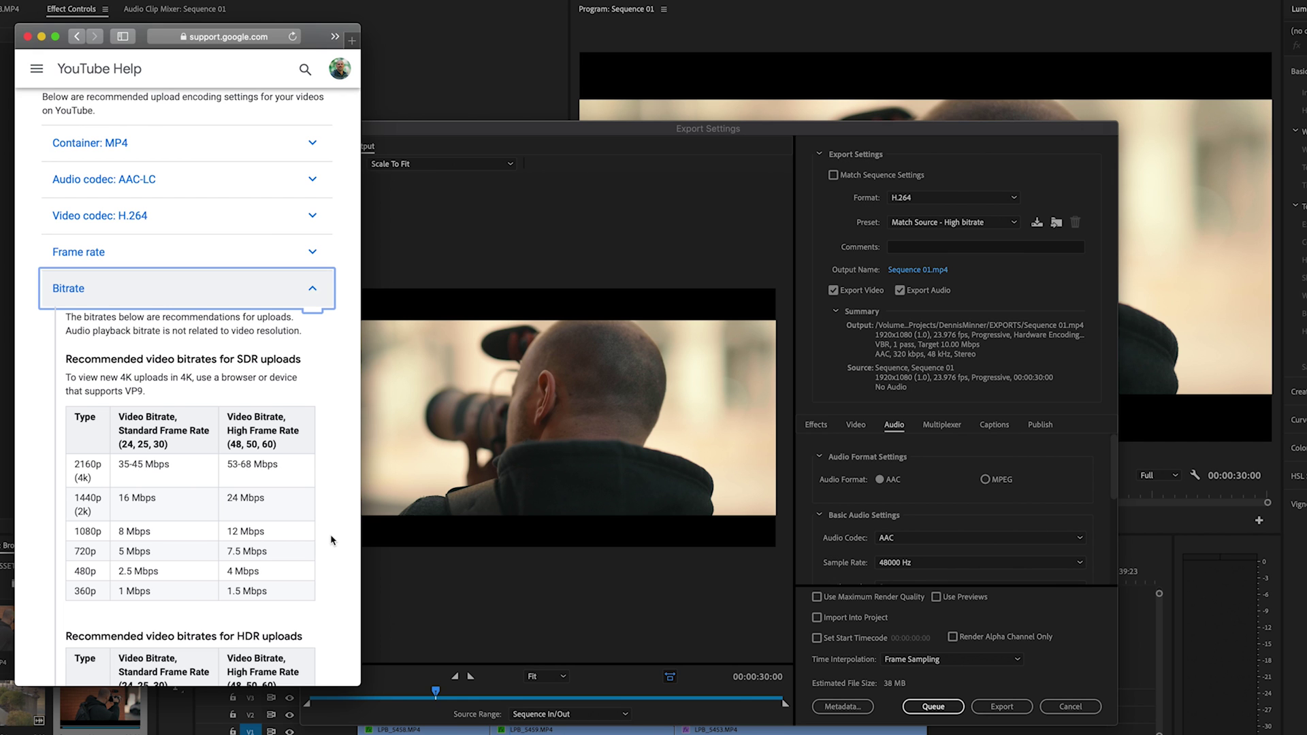
scroll(330, 539, down, 1)
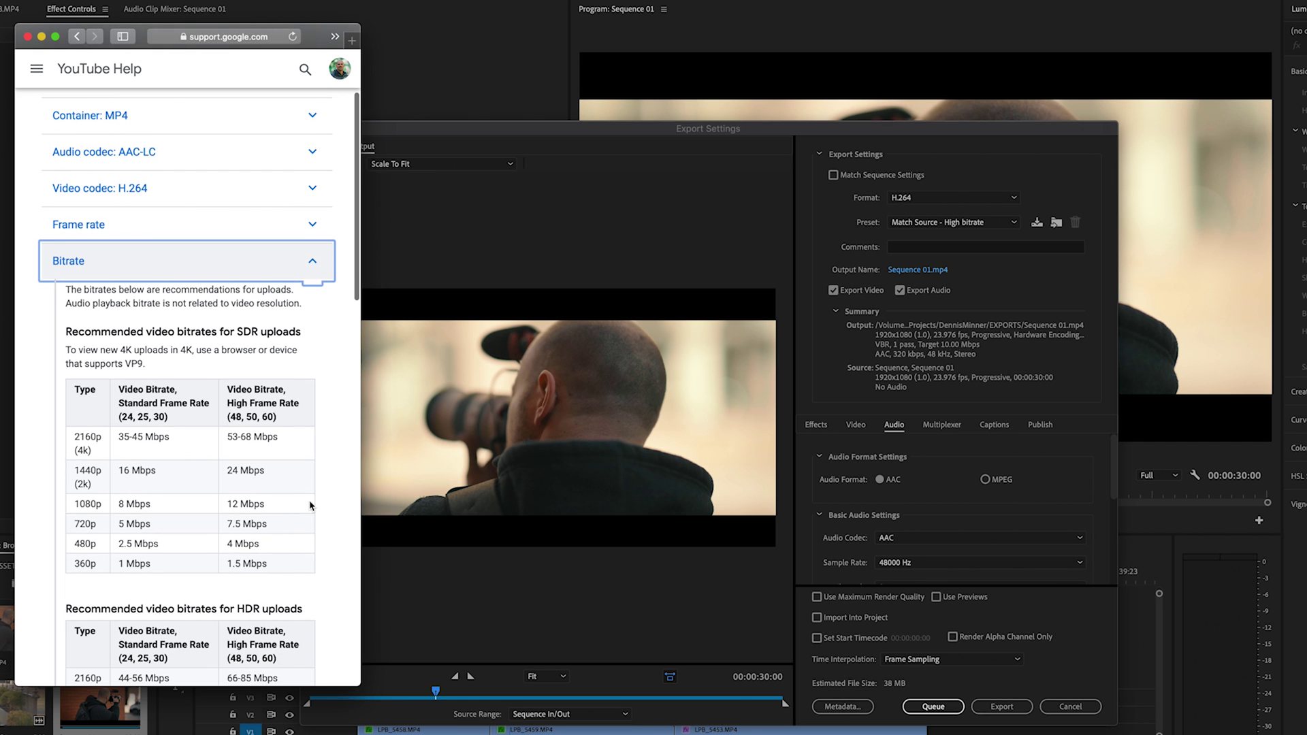
scroll(310, 505, down, 4)
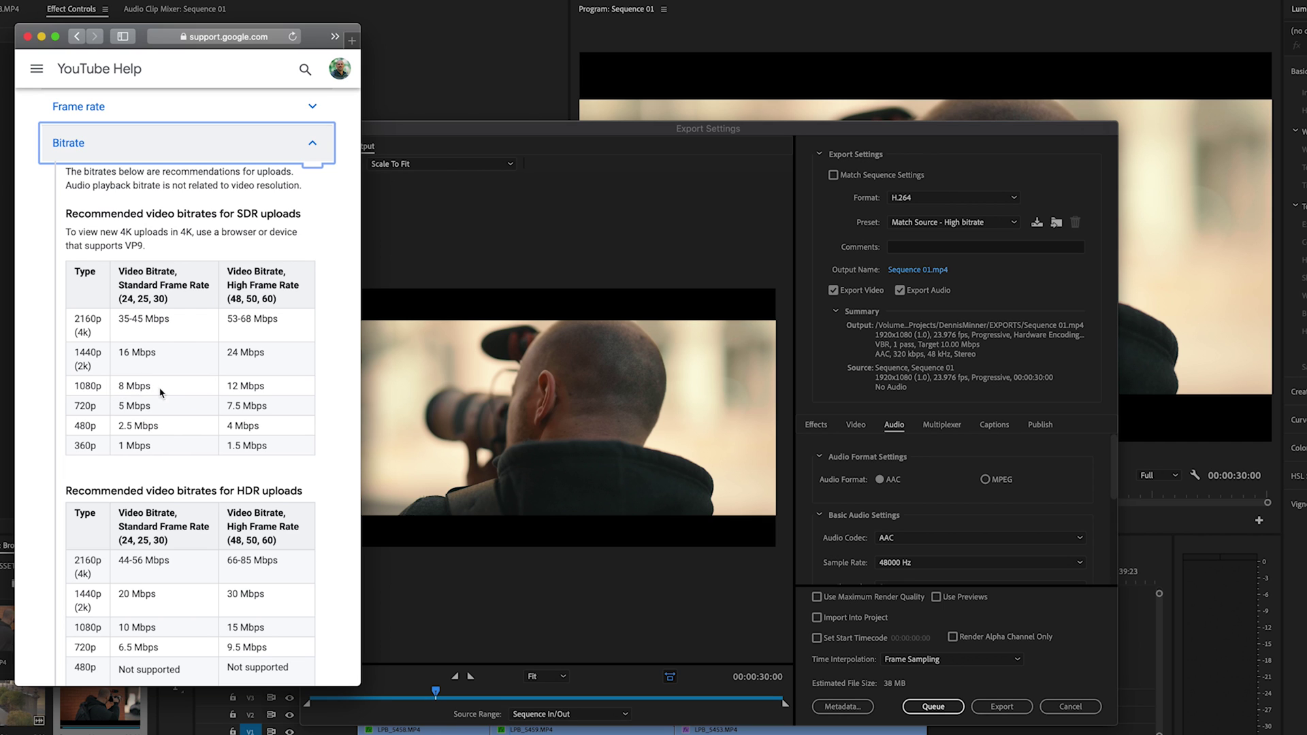
Highlight 8 Mbps for 1080p and 45 Mbps for 2160p, then collapse the Bitrate section
drag(152, 388, 116, 390)
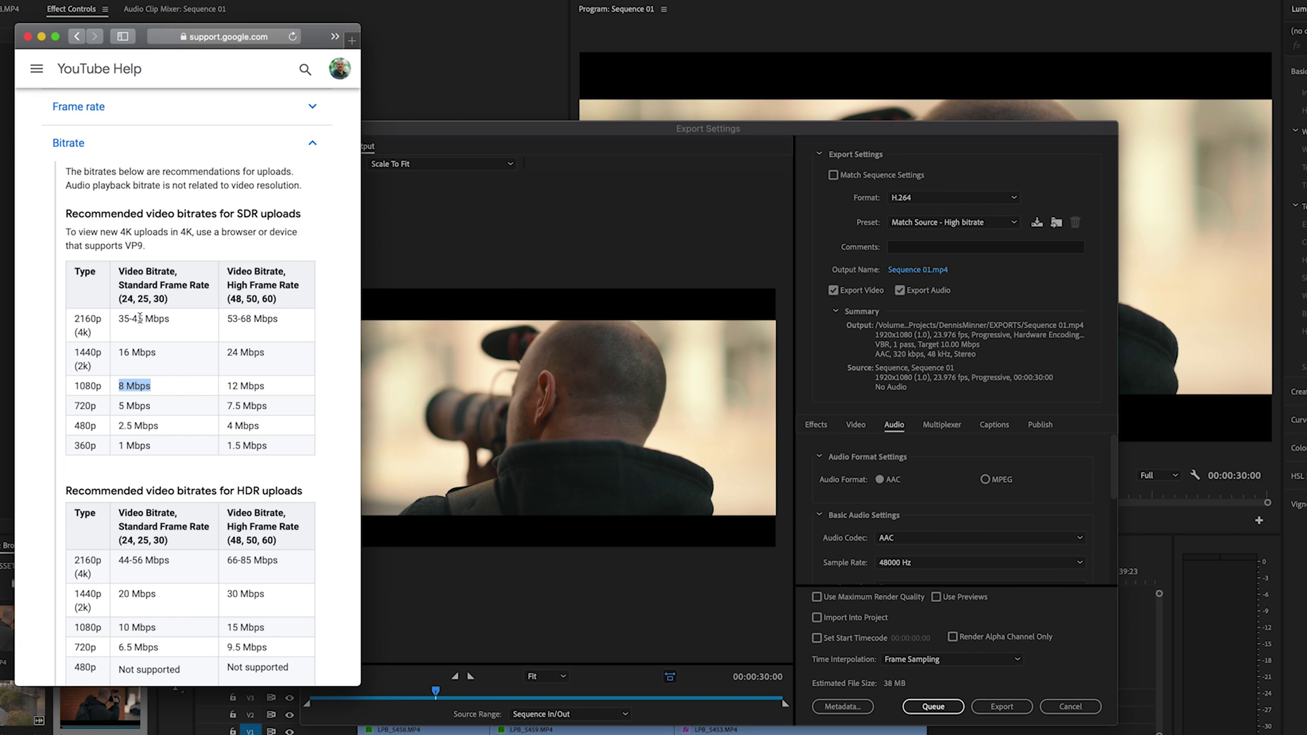
drag(132, 320, 145, 320)
click(140, 320)
double_click(138, 320)
click(136, 318)
click(312, 144)
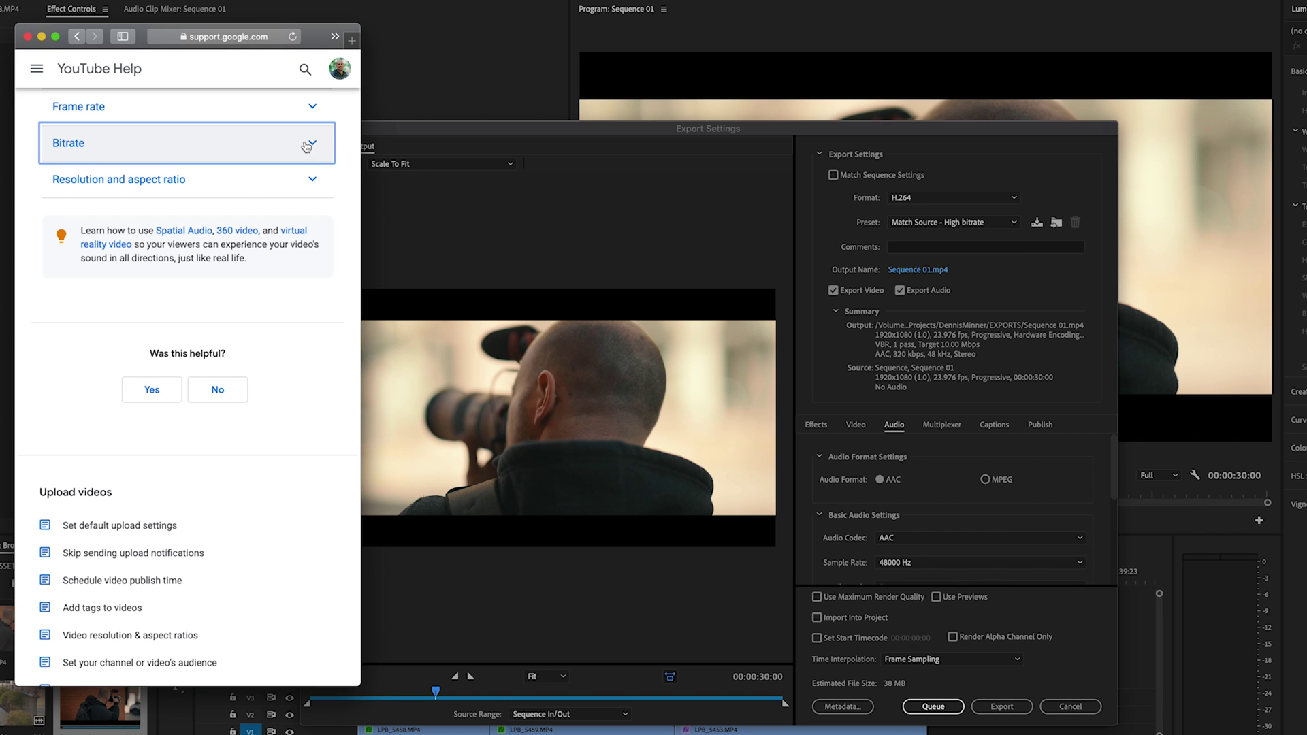
Reopen the Bitrate table, highlight 45 Mbps for 2160p, and return to Premiere's Export Settings
click(315, 180)
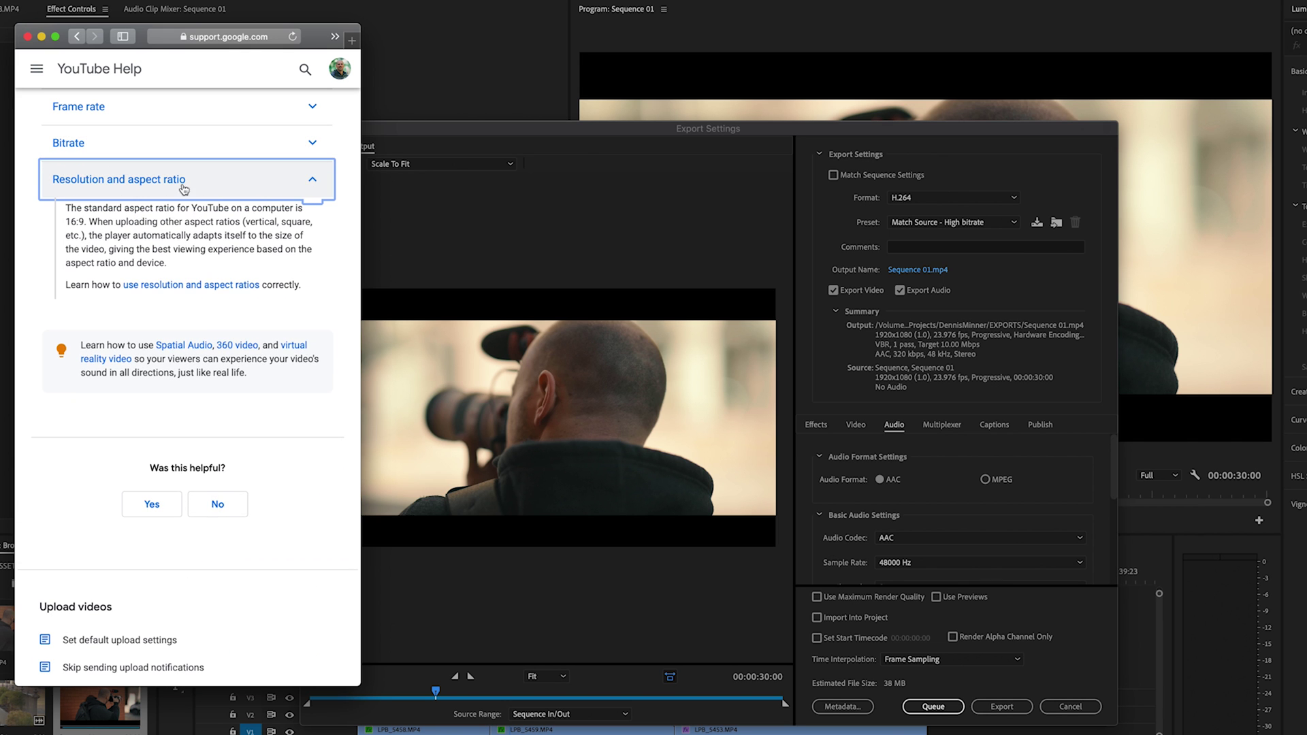
click(324, 183)
click(315, 145)
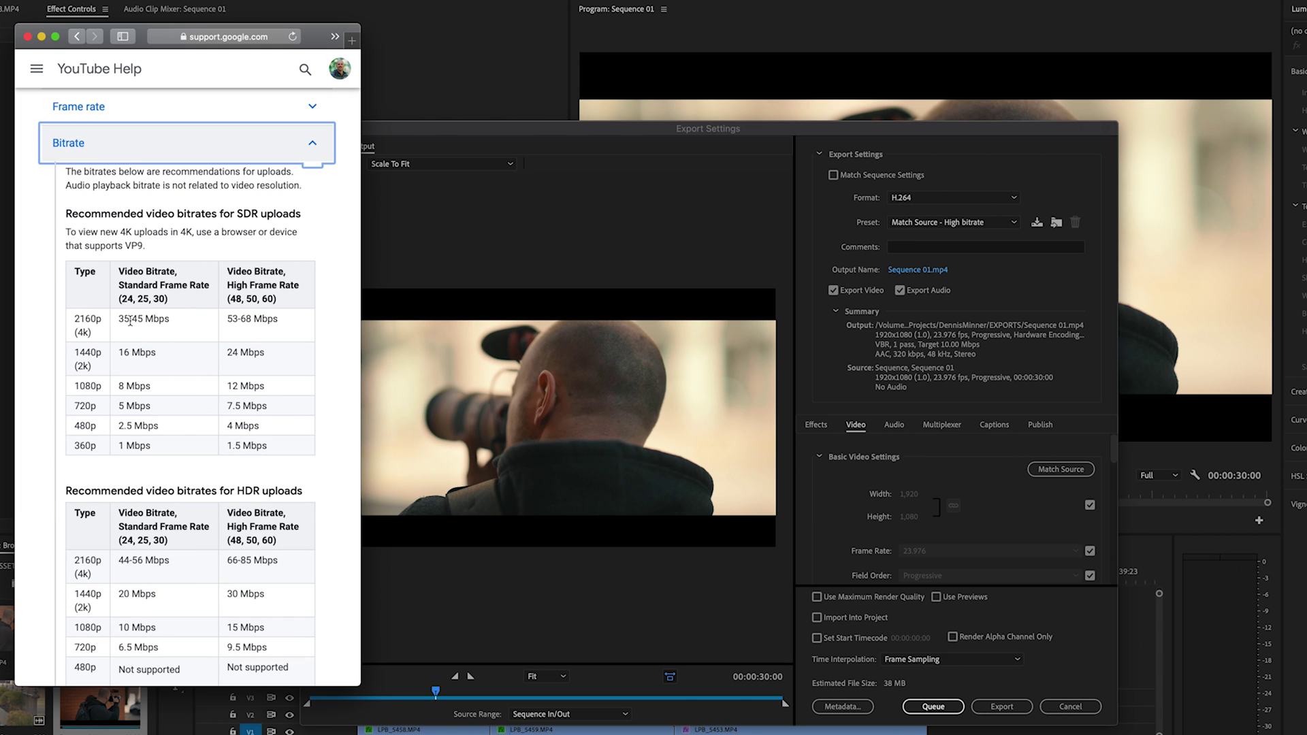
drag(131, 320, 170, 322)
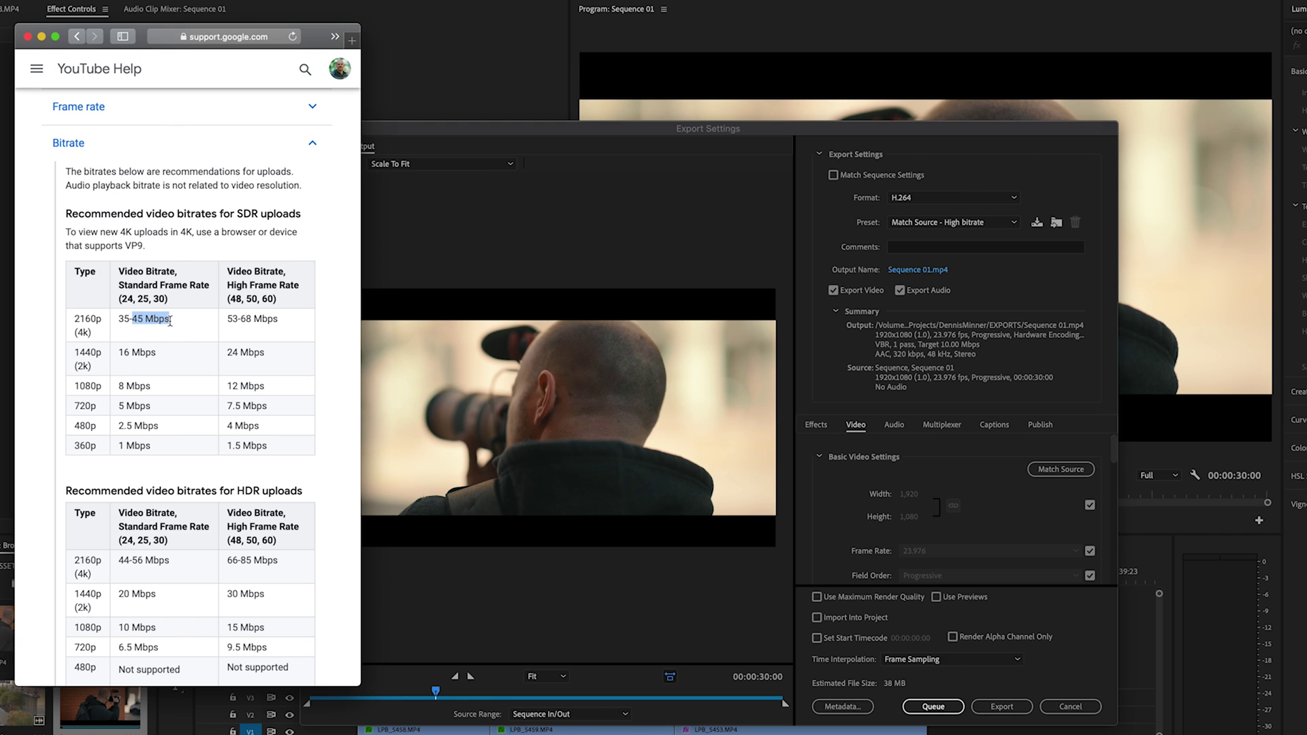
click(900, 140)
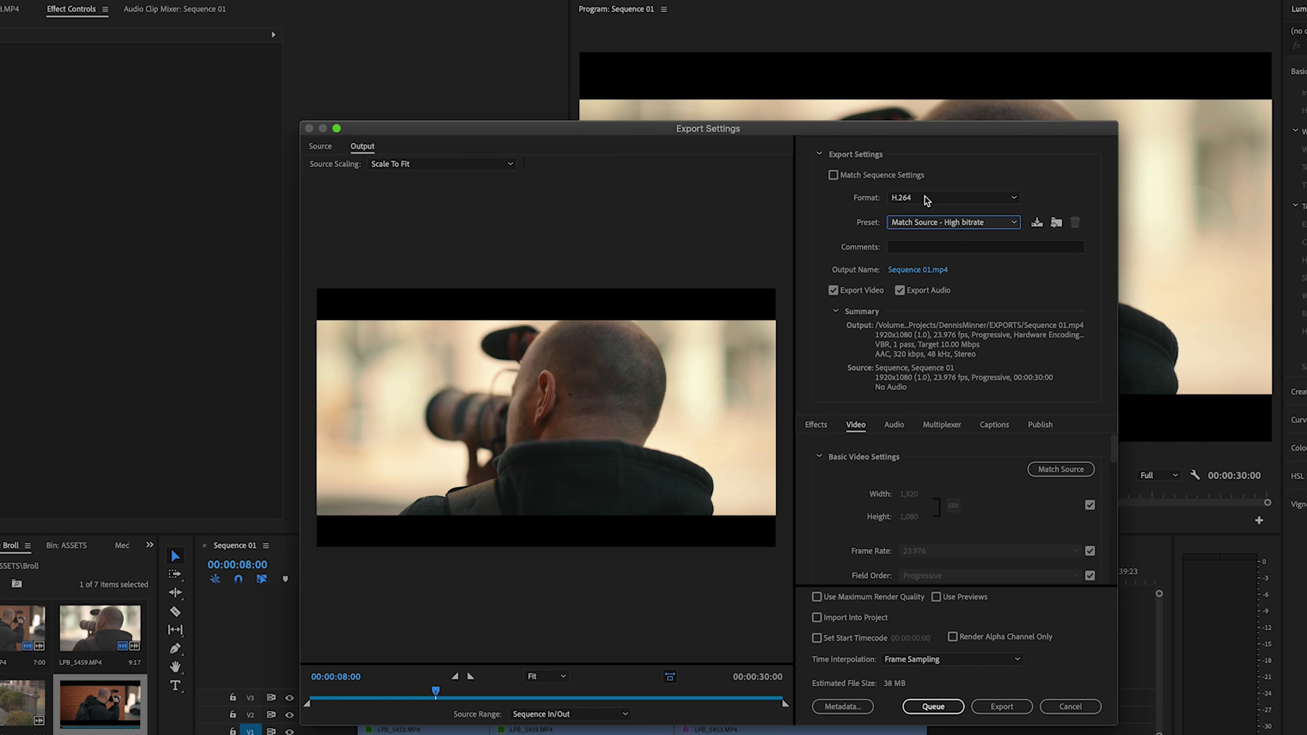
click(1014, 224)
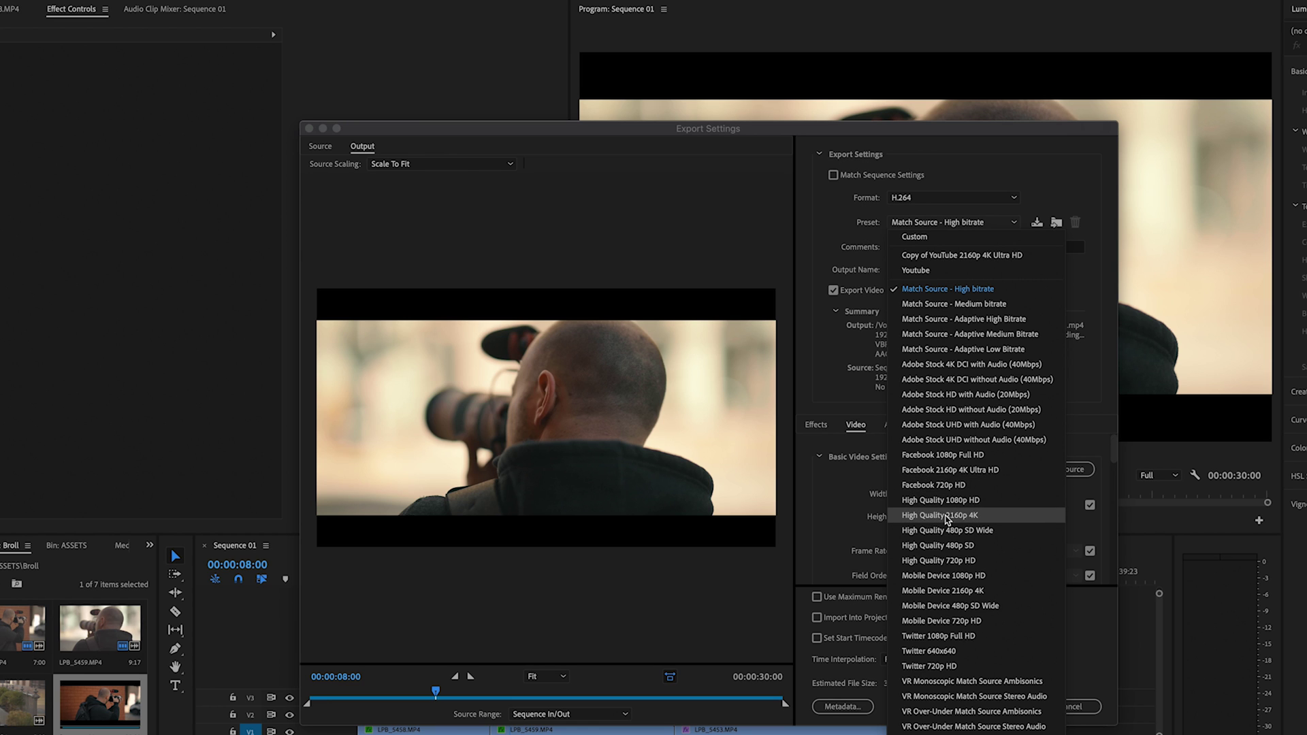
Apply the High Quality 2160p 4K preset and enable Render at Maximum Depth
click(972, 519)
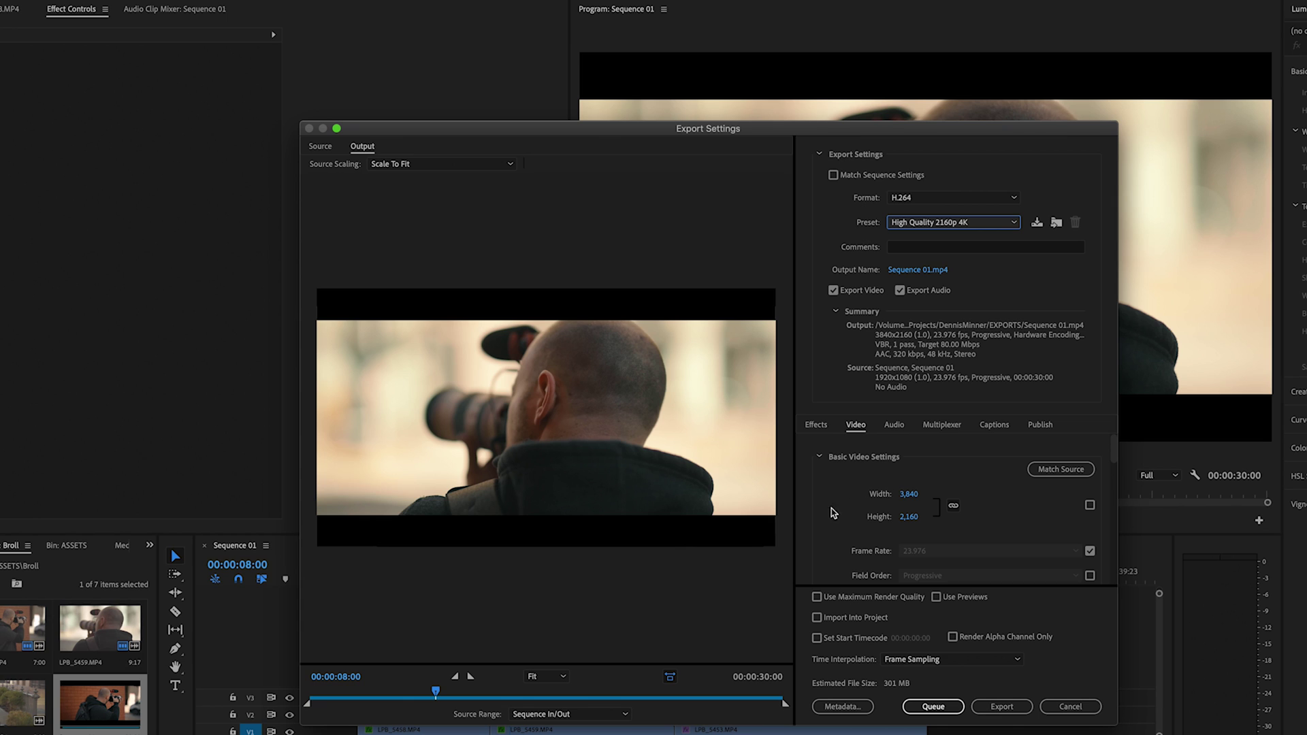
scroll(829, 513, down, 2)
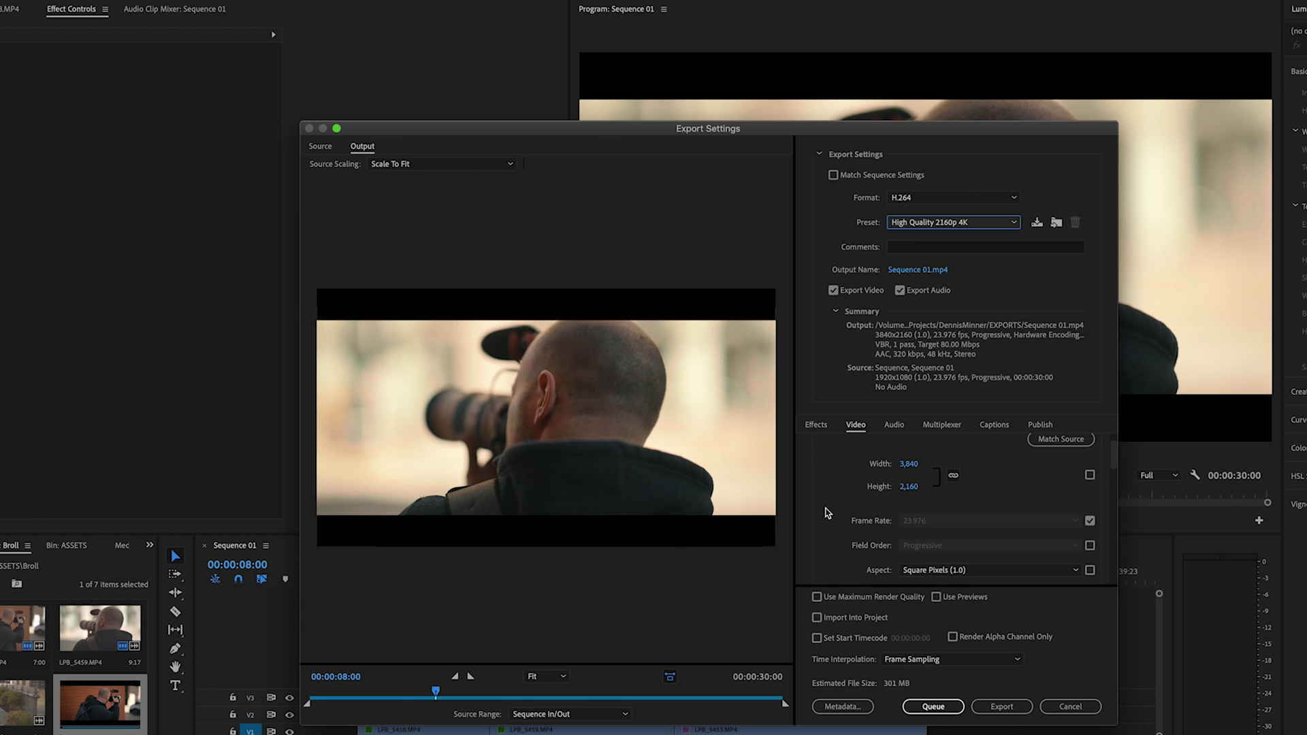
scroll(827, 514, down, 4)
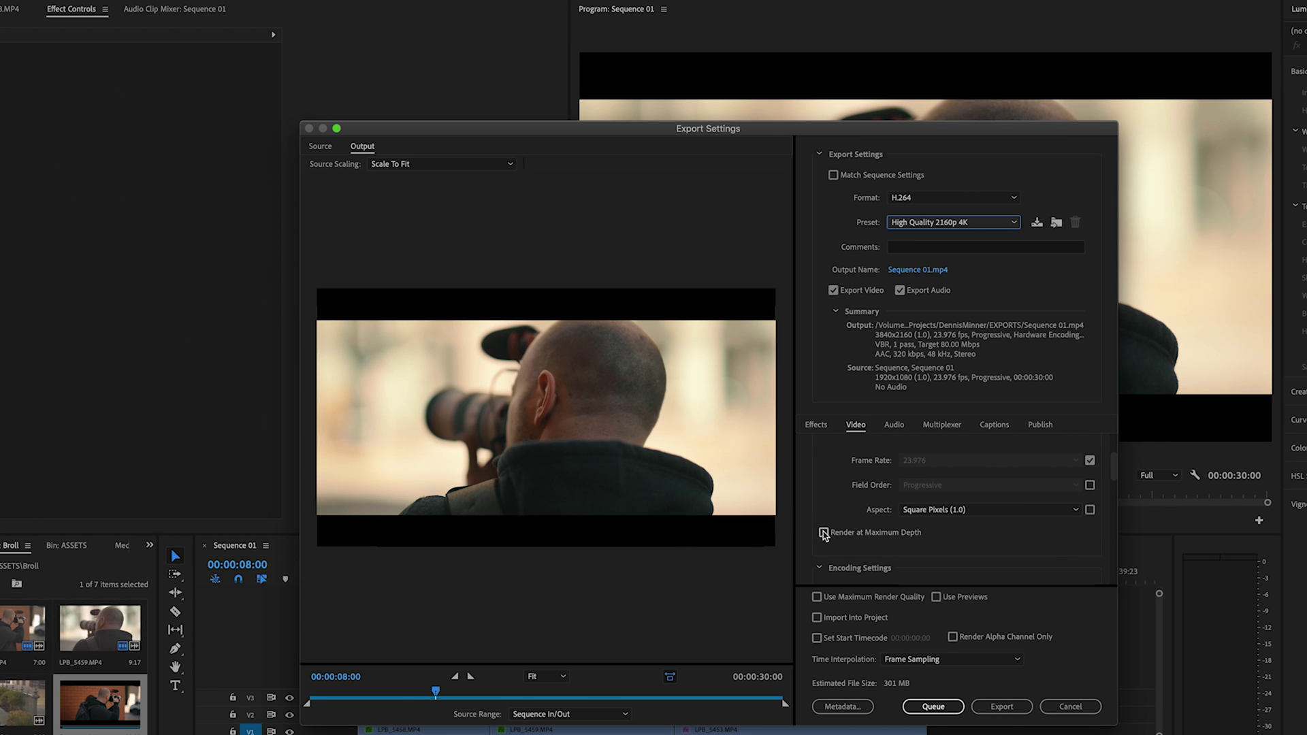
click(823, 533)
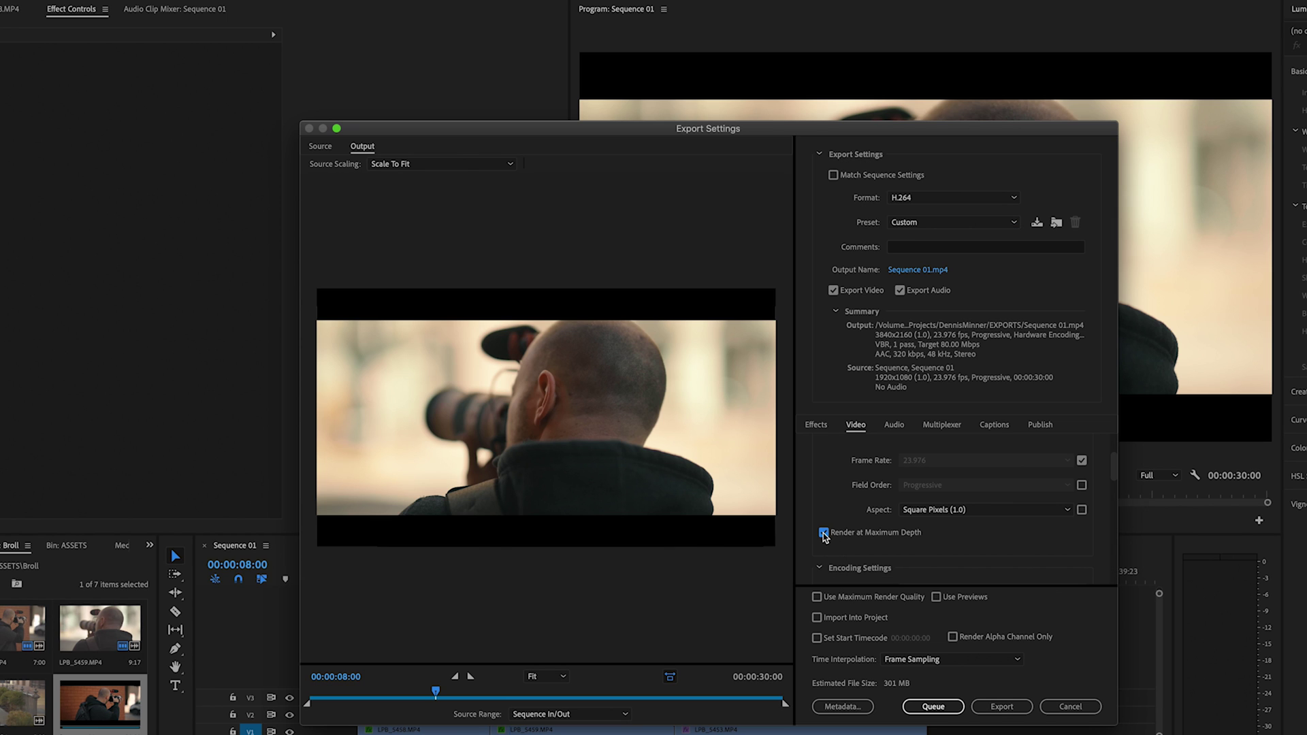
scroll(836, 484, down, 10)
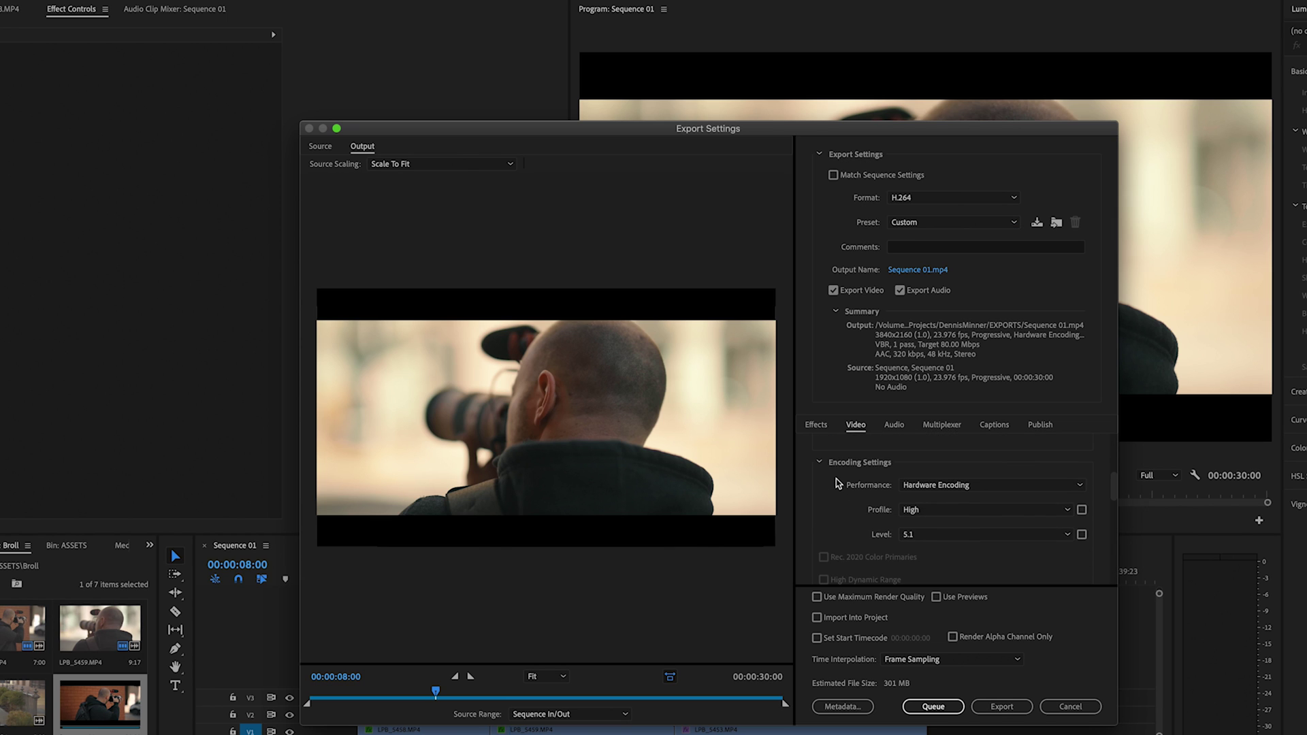
scroll(837, 484, down, 8)
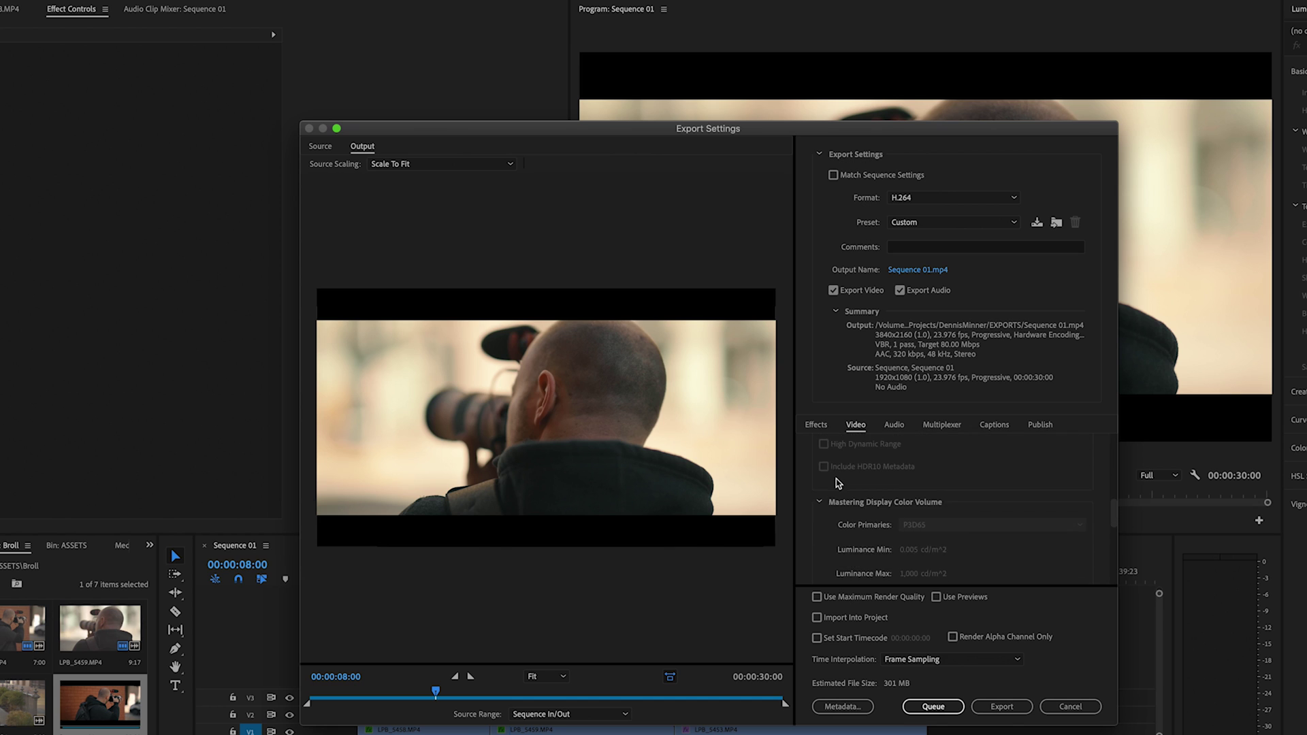
scroll(837, 483, down, 3)
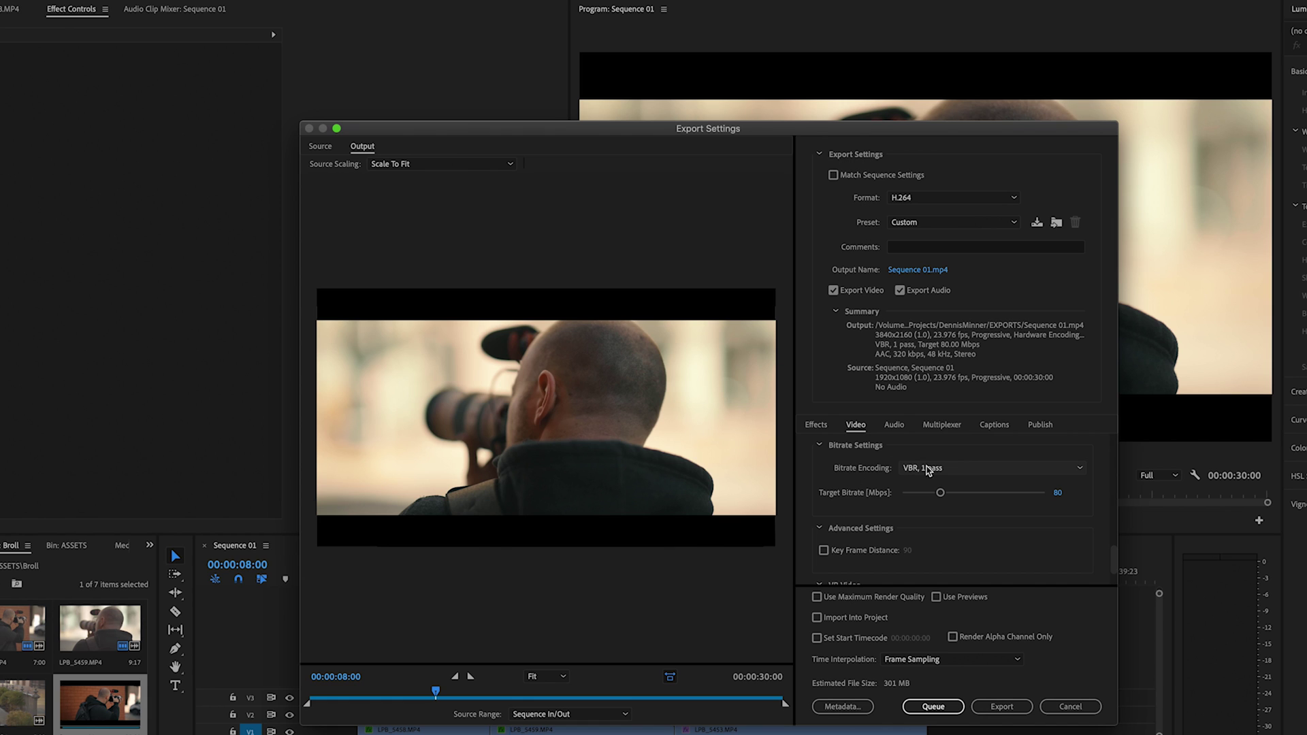
Set Target and Maximum Bitrate to 45 Mbps, ending with CBR bitrate encoding
click(961, 475)
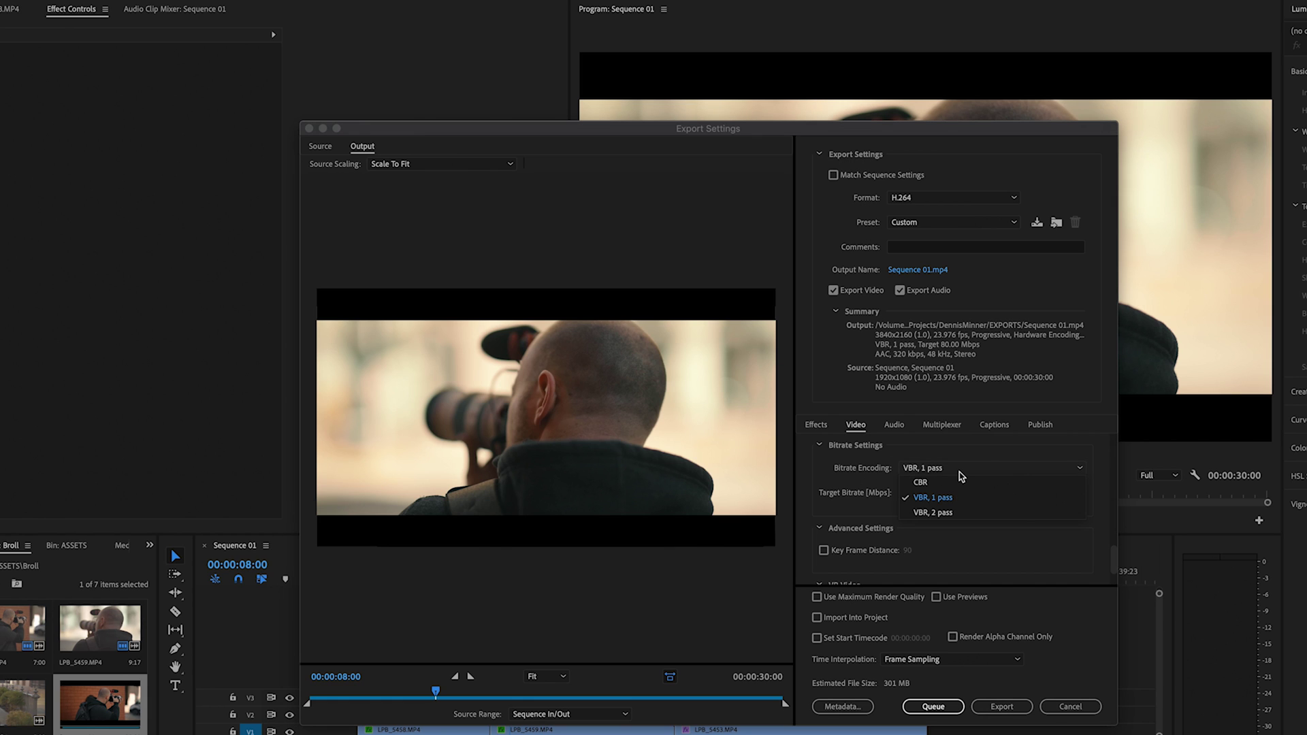
click(950, 512)
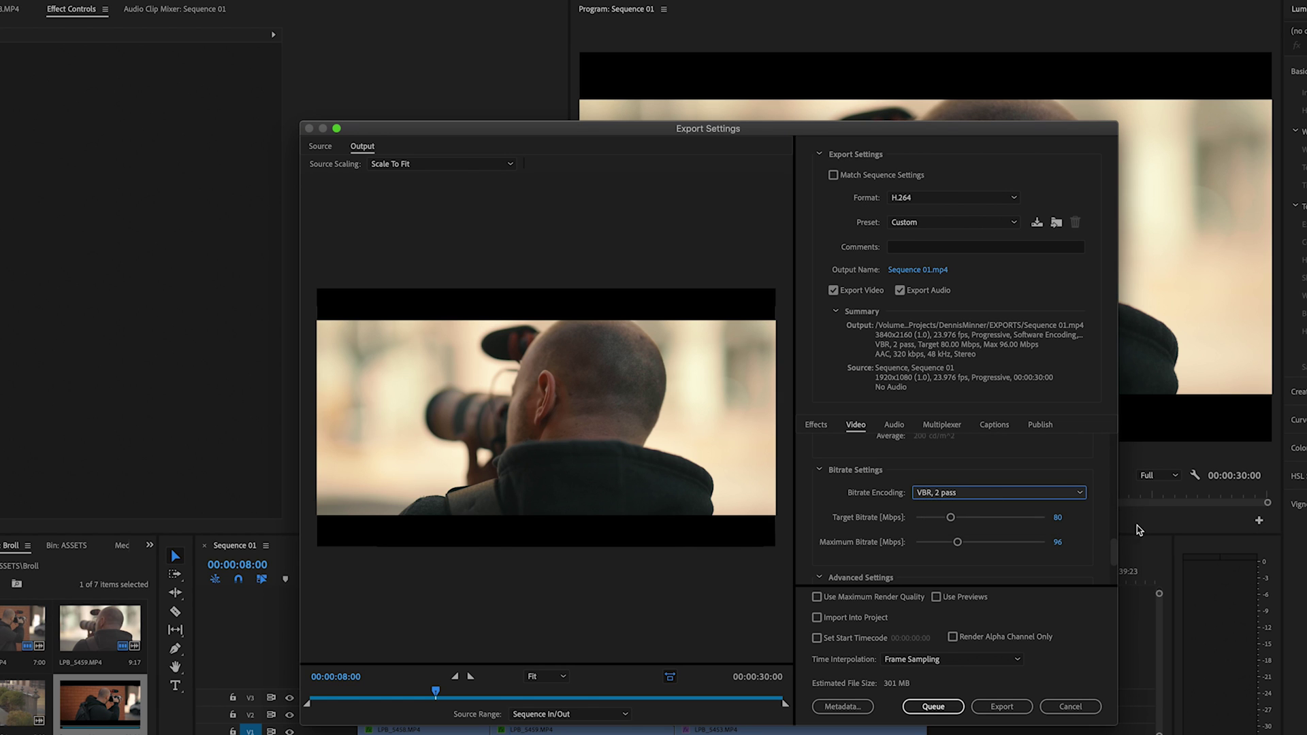
click(1059, 518)
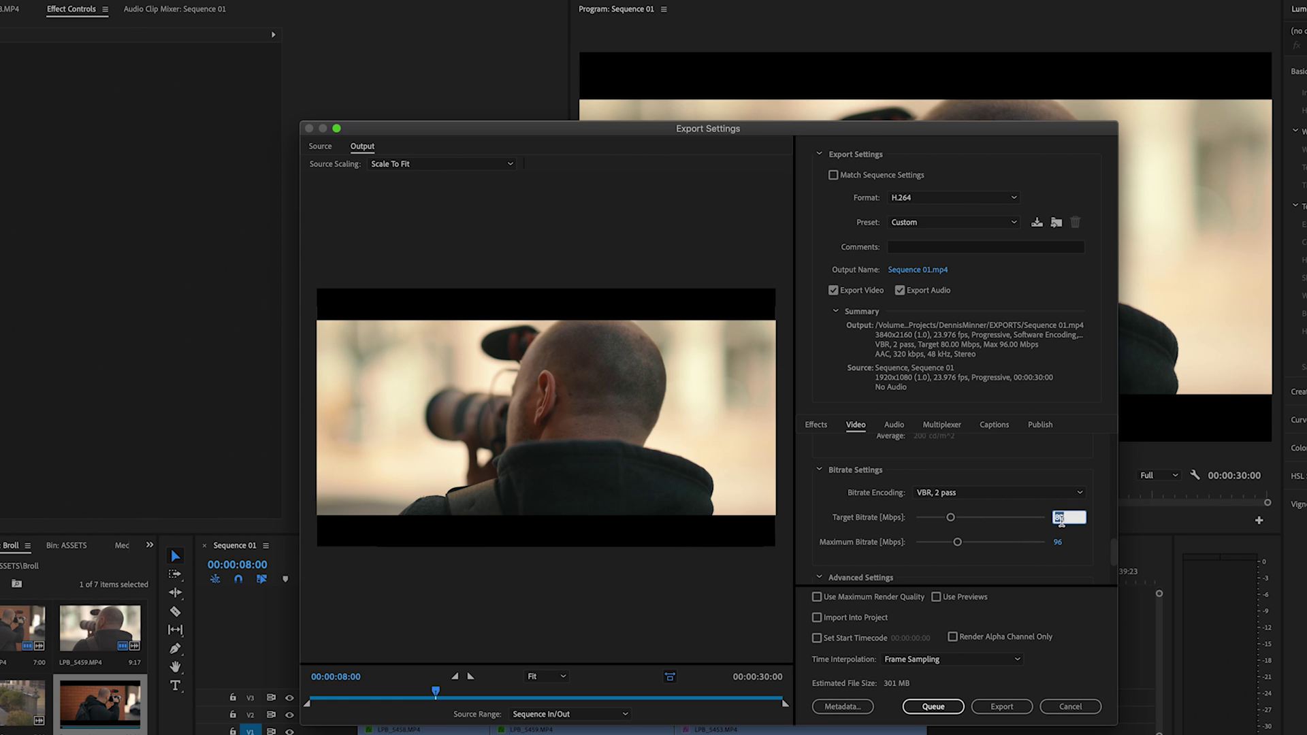
text(45)
key(Return)
click(1057, 542)
text(45)
key(Return)
click(1012, 494)
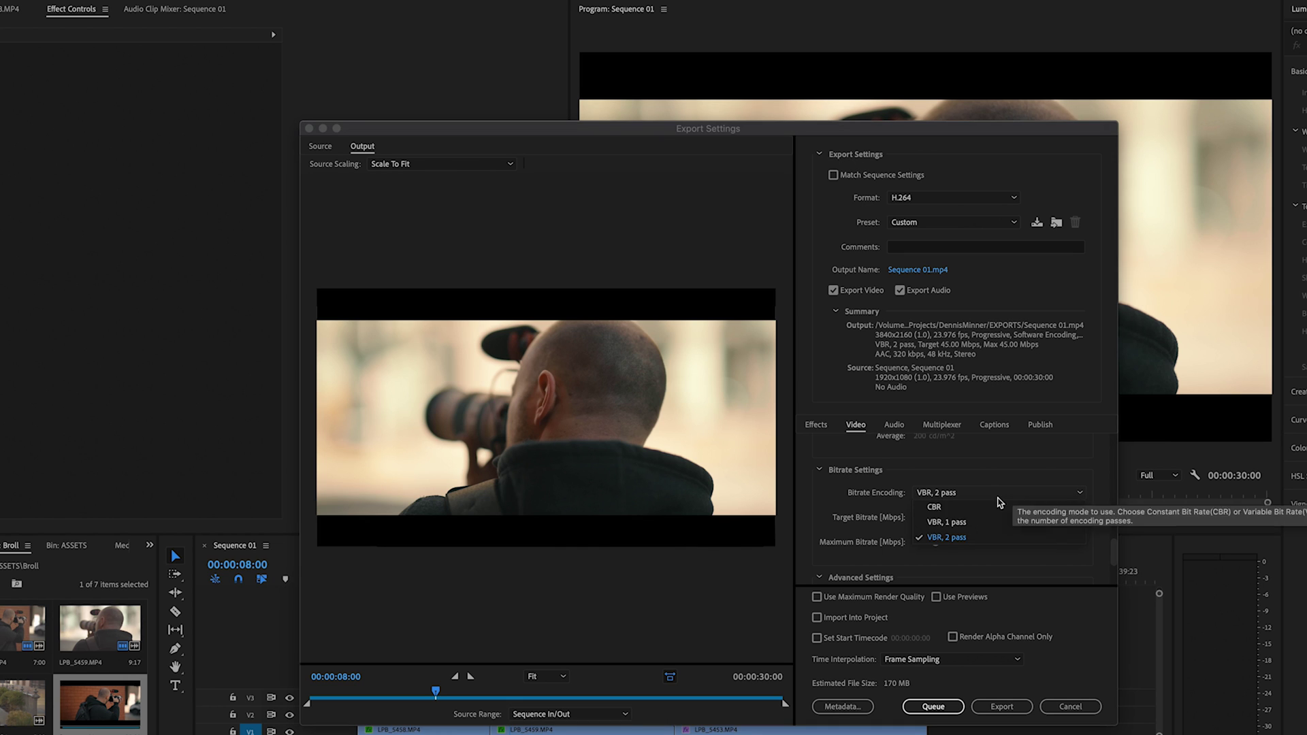
click(959, 511)
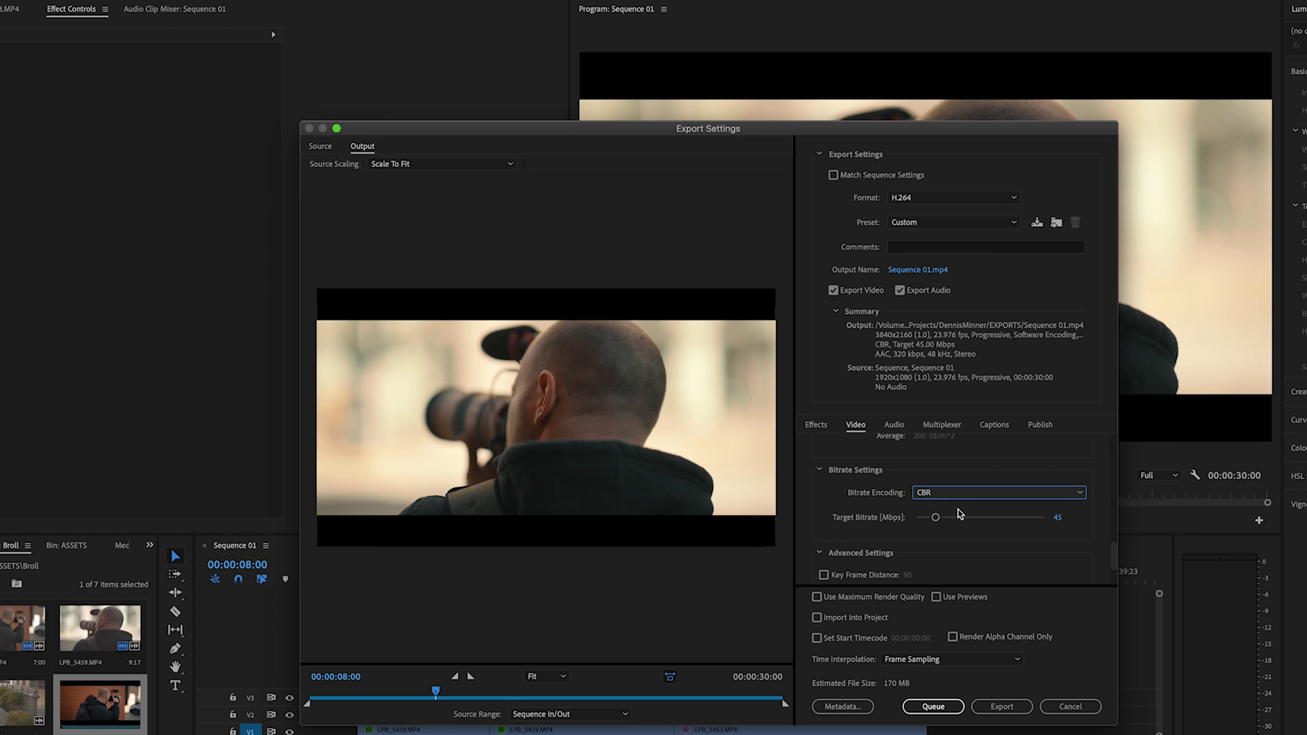
Enable Use Maximum Render Quality for the 4K CBR 45 Mbps H.264 export
click(817, 596)
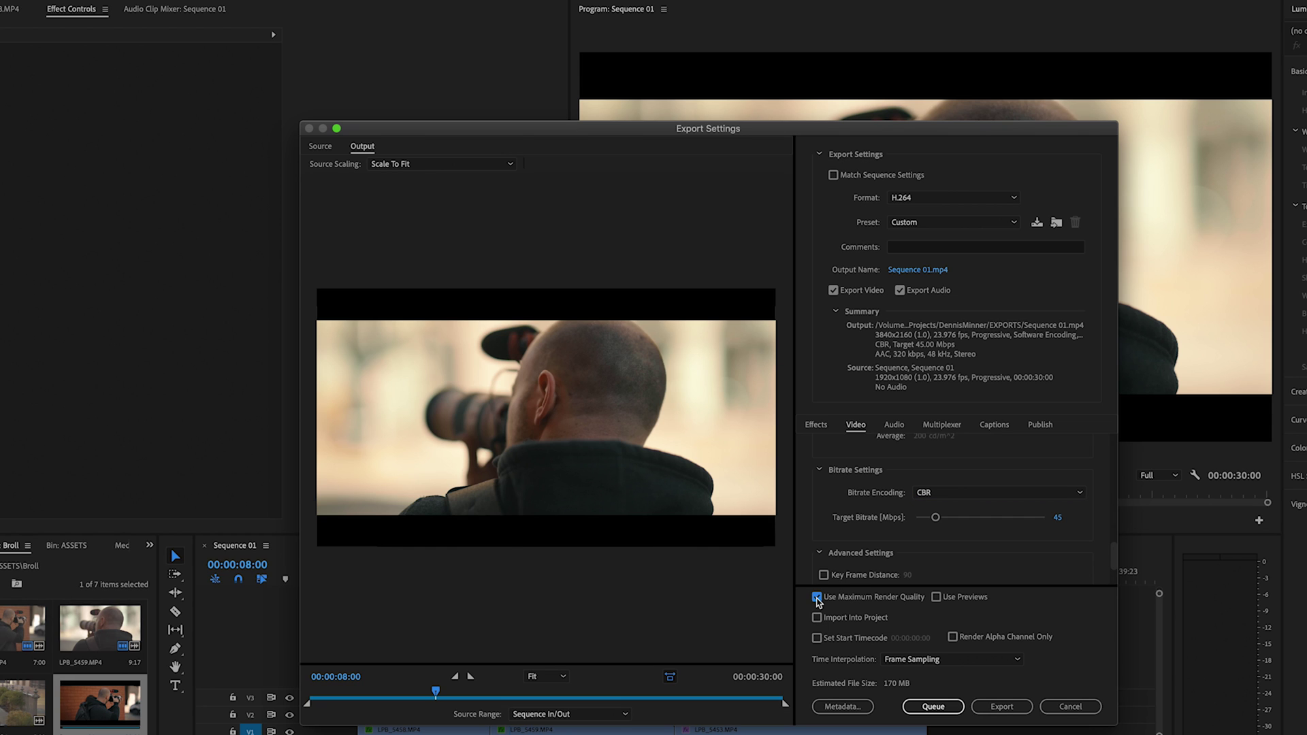